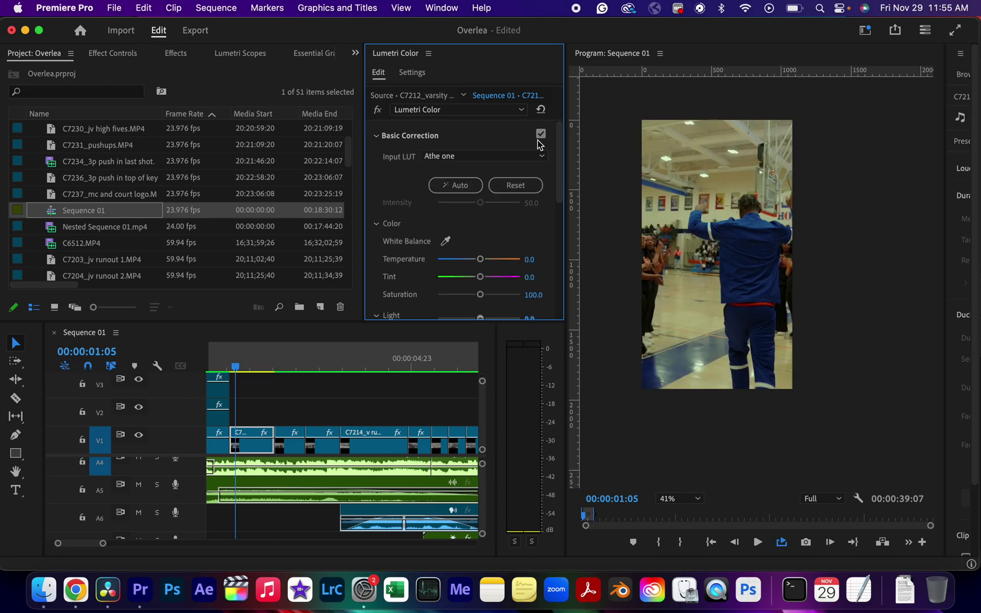
Reset the Lumetri Color correction on the selected basketball clip so that its Input LUT is None.
click(540, 135)
click(506, 116)
click(496, 135)
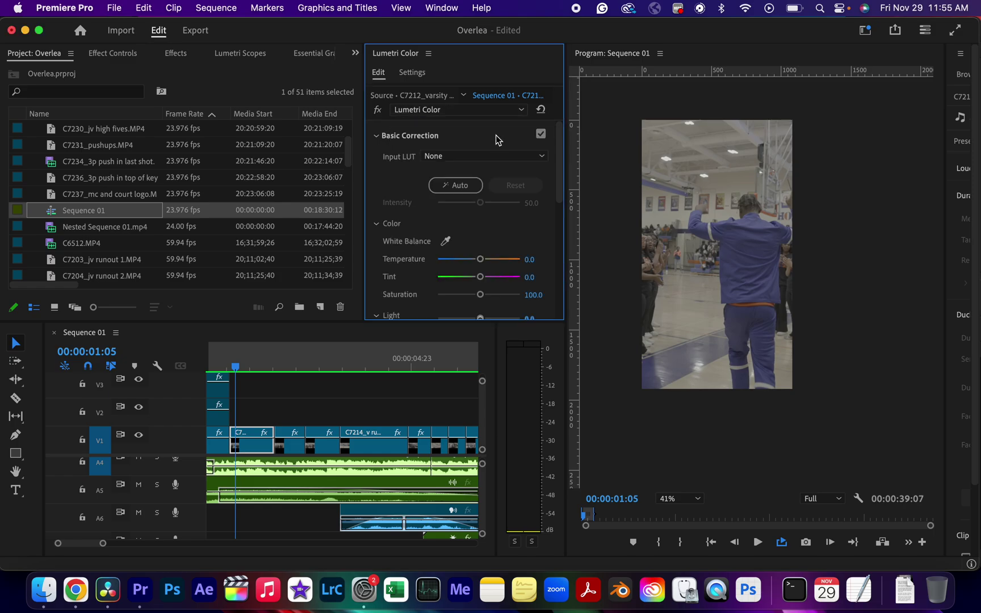
Display the Lumetri Scopes for the clip and try a small Highlights increase in the Light settings.
scroll(495, 135, down, 3)
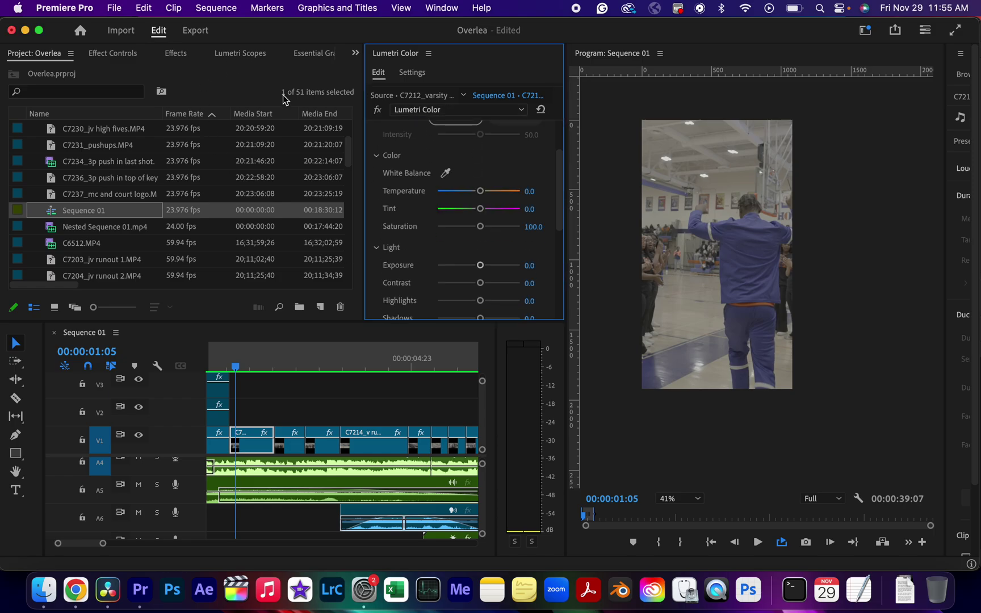
click(244, 54)
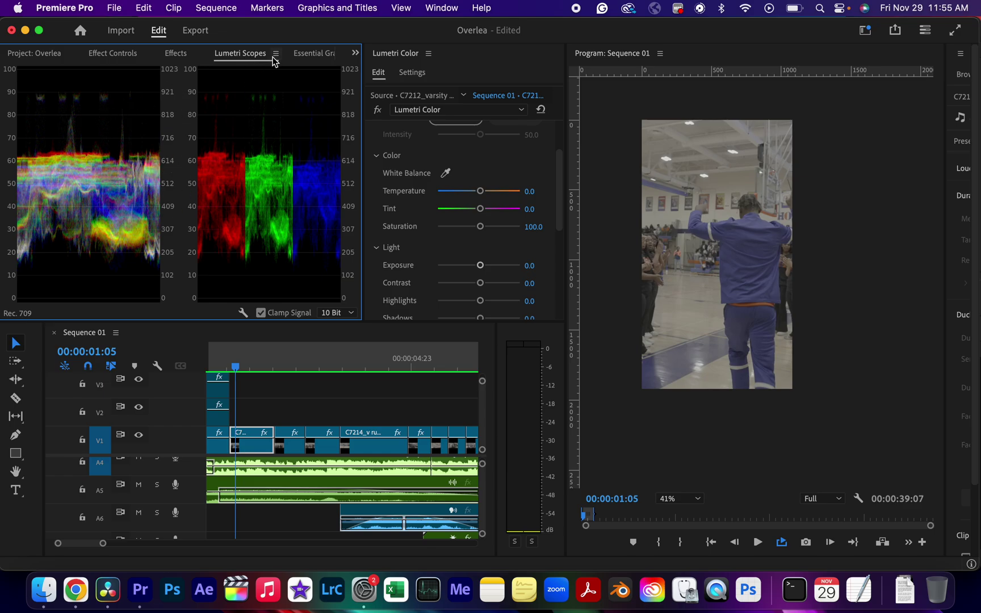
click(458, 6)
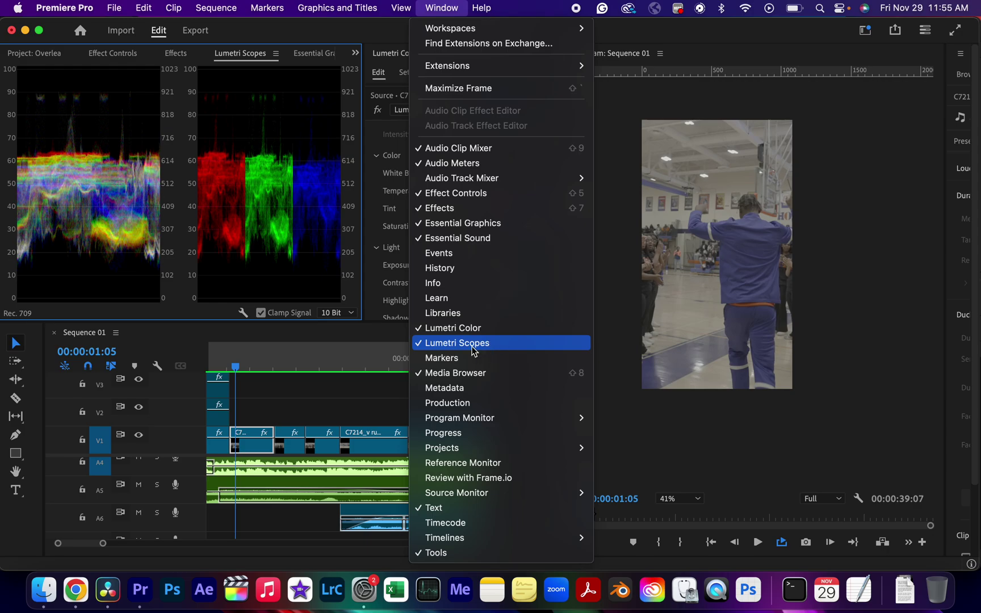
click(454, 6)
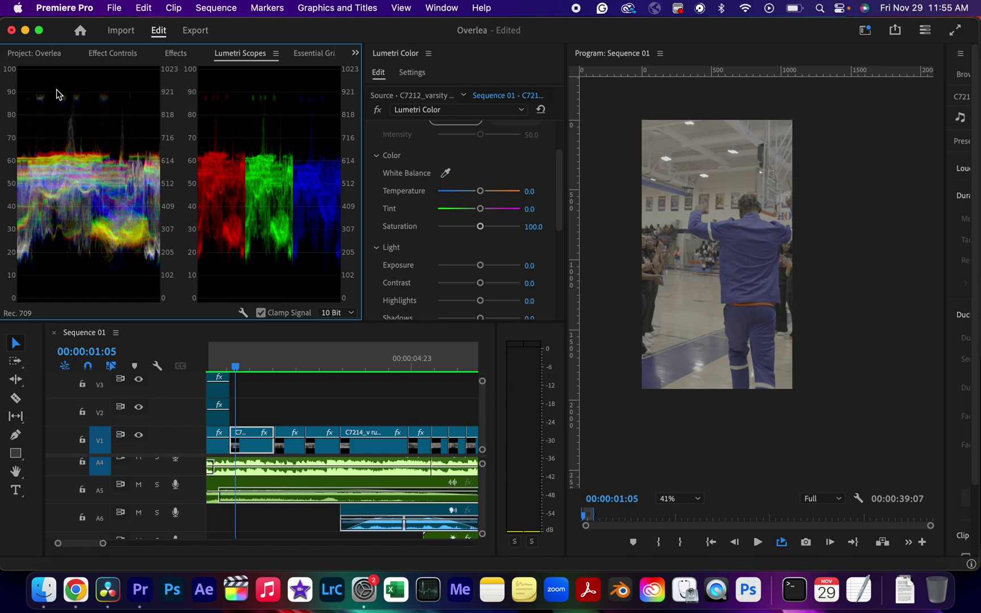
scroll(453, 284, down, 3)
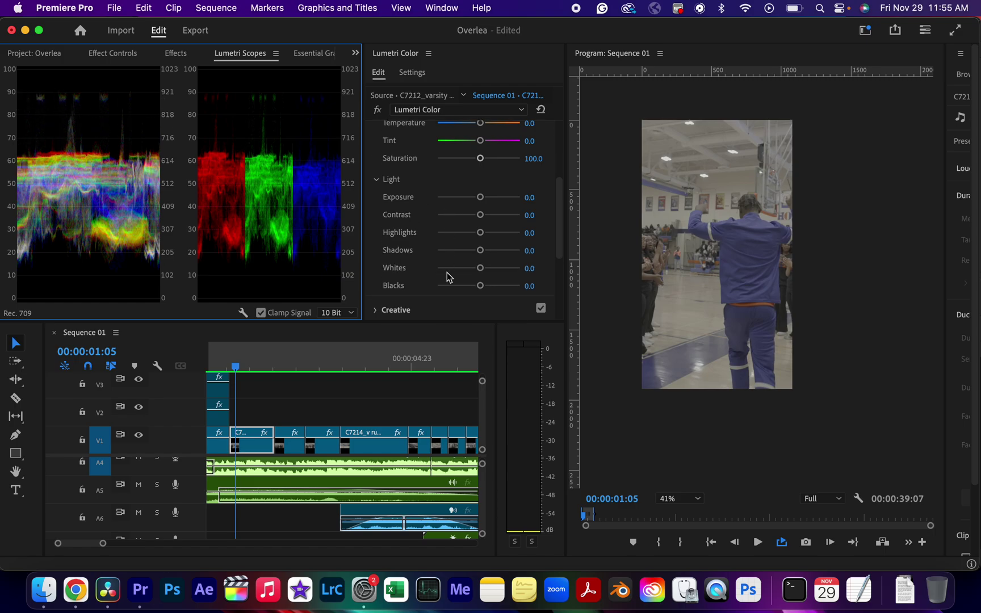
click(491, 237)
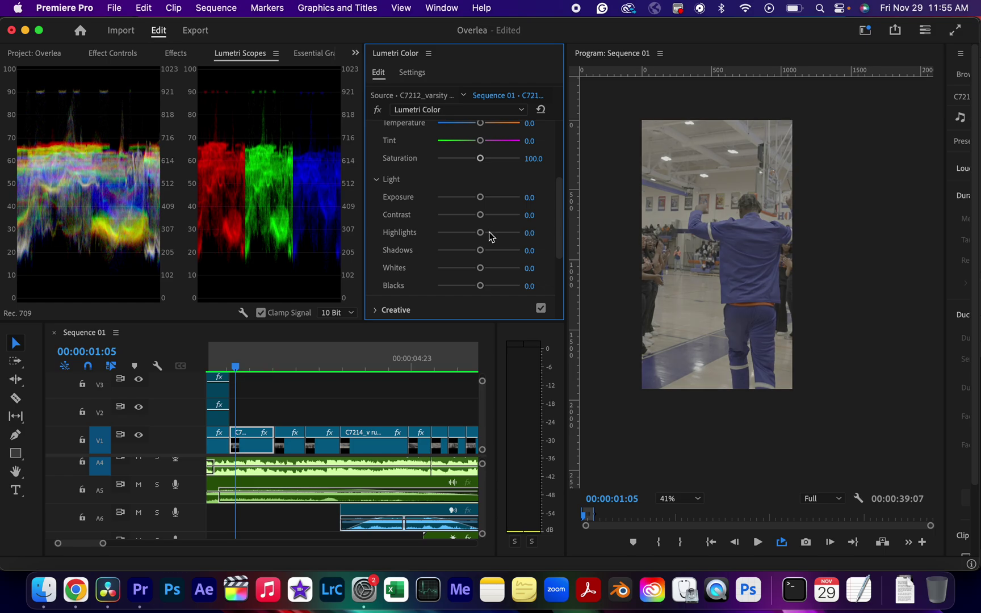
Override the source clip's media color space with Sony S-Log3/S-Gamut3.Cine.
click(413, 73)
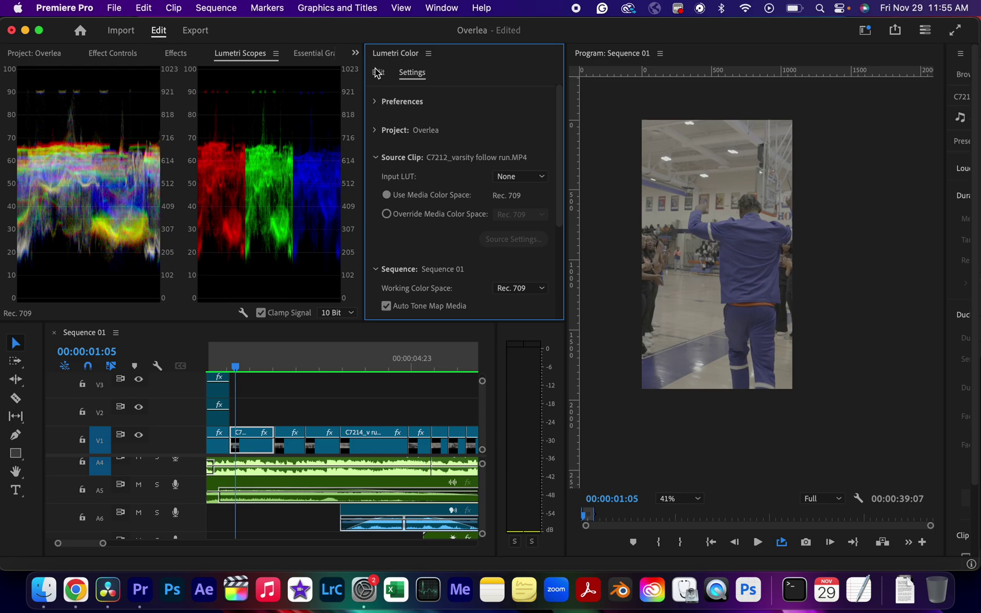
click(420, 219)
click(510, 216)
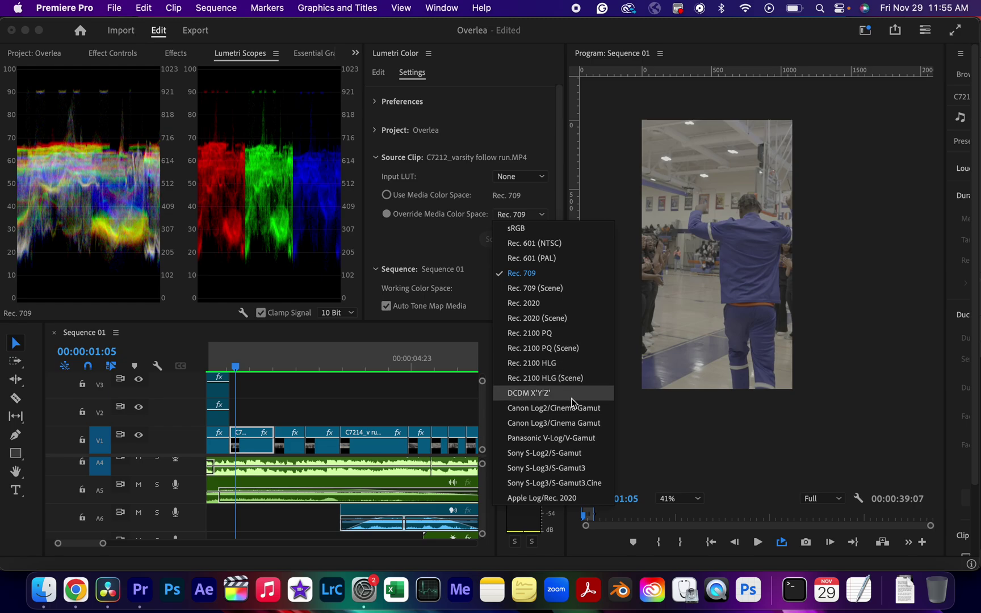
click(595, 490)
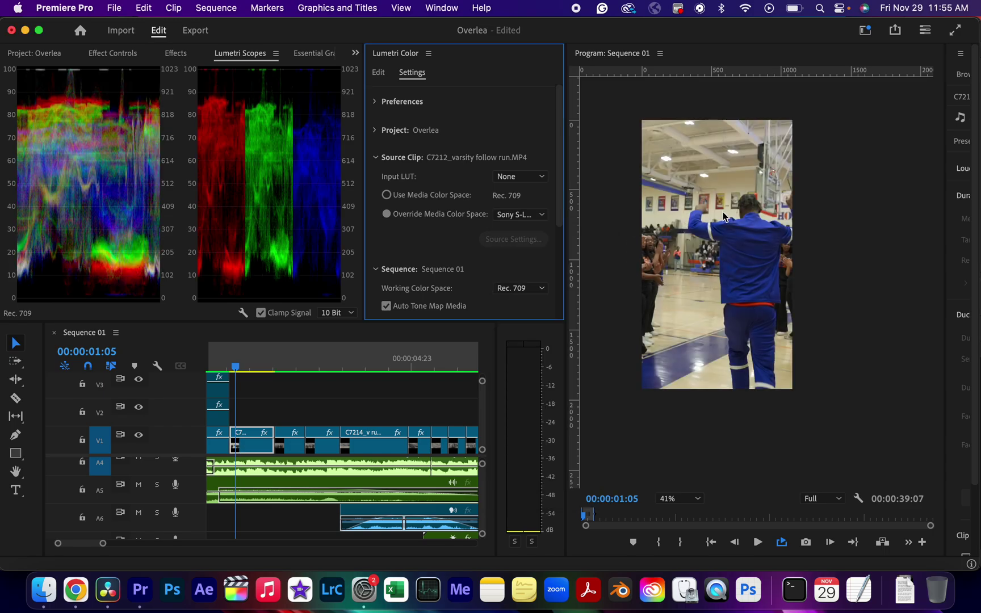
Return to the clip's Lumetri corrections and set the Program monitor zoom to Fit.
click(379, 72)
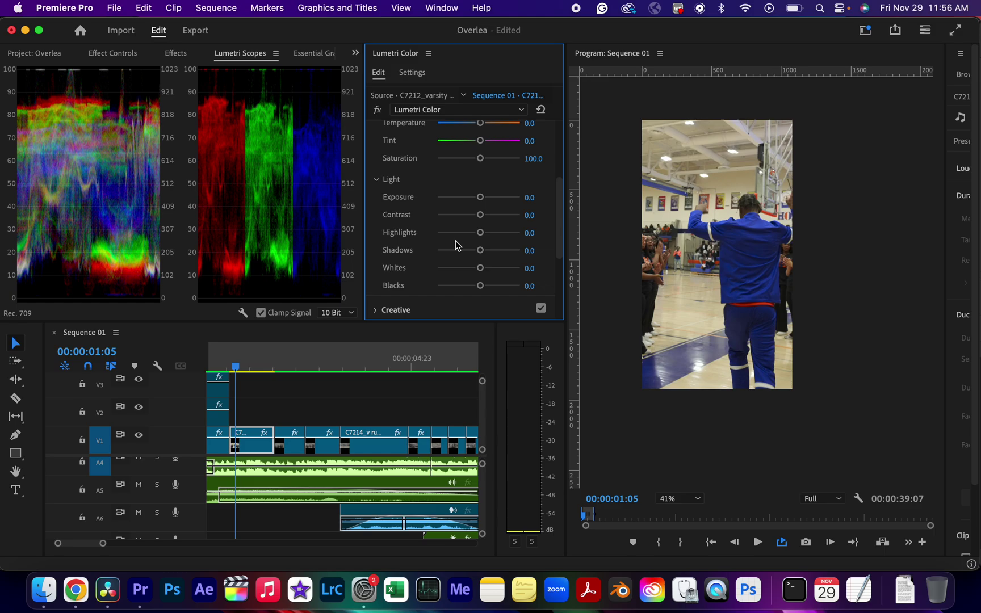
click(693, 500)
click(694, 336)
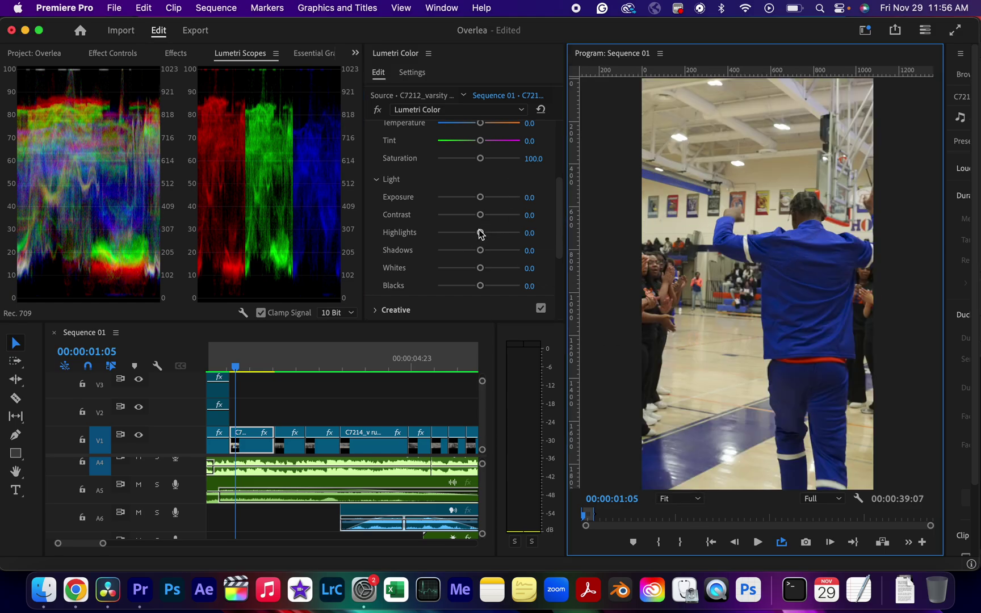
Adjust the clip's Light values to Contrast 14.8, Highlights -4.9, Shadows -18.0 and Whites -9.8.
mouse_move(480, 233)
mouse_down()
mouse_move(463, 233)
mouse_move(477, 233)
mouse_up()
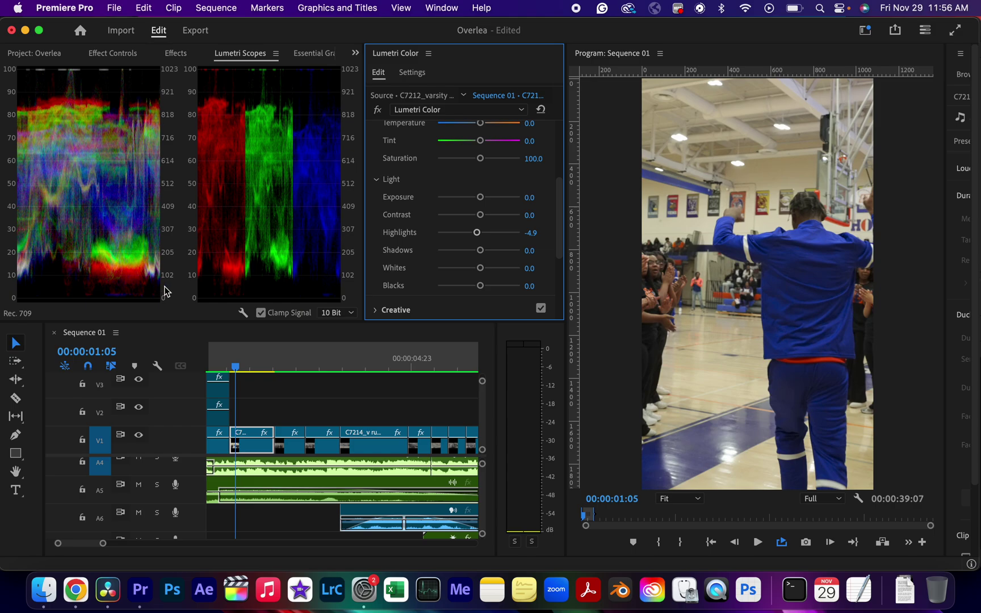
mouse_move(481, 250)
mouse_down()
mouse_move(420, 252)
mouse_move(467, 255)
mouse_up()
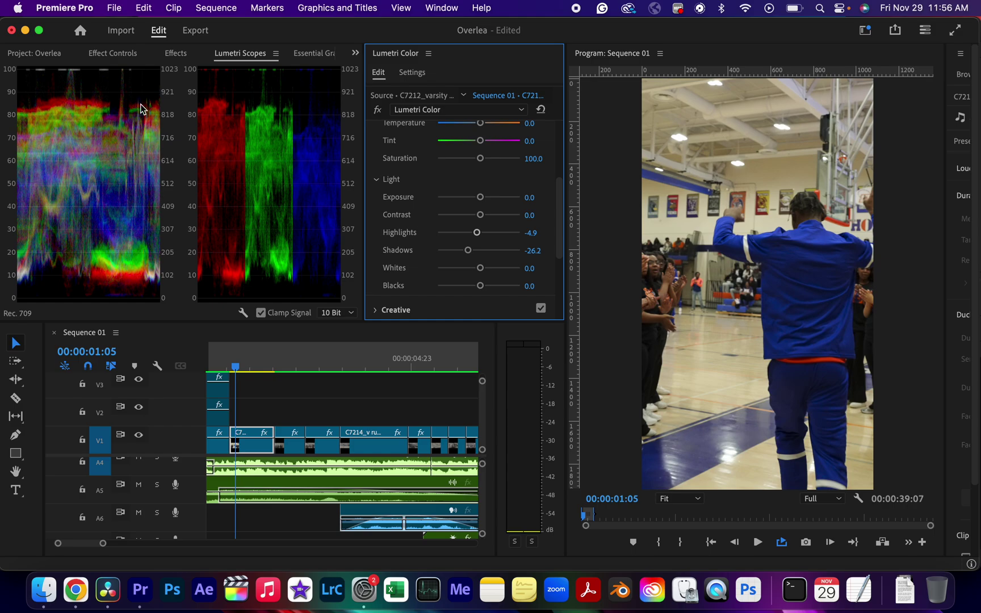
click(491, 218)
drag(491, 220, 484, 216)
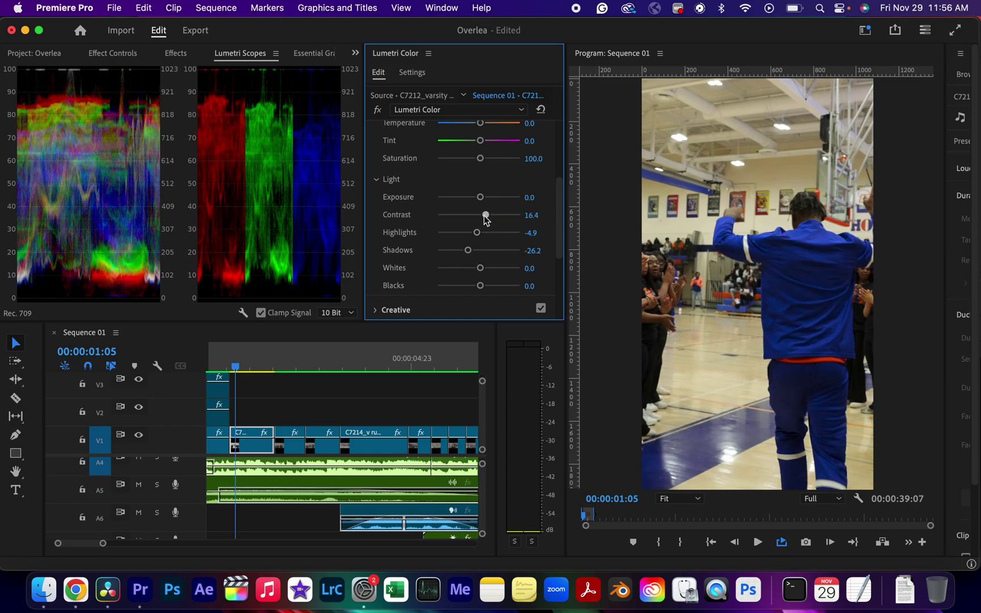
drag(467, 252, 477, 275)
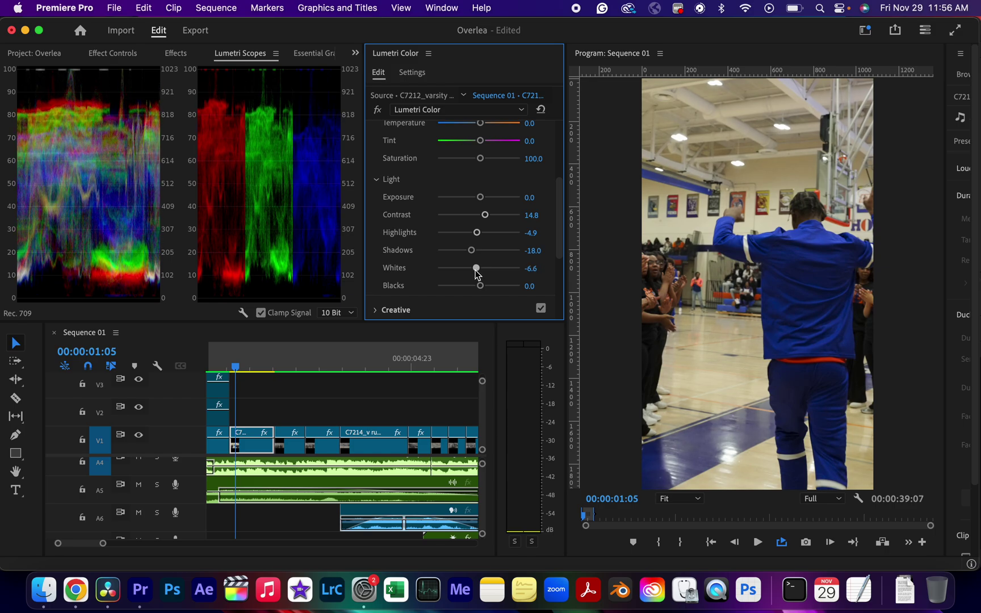
drag(477, 269, 474, 272)
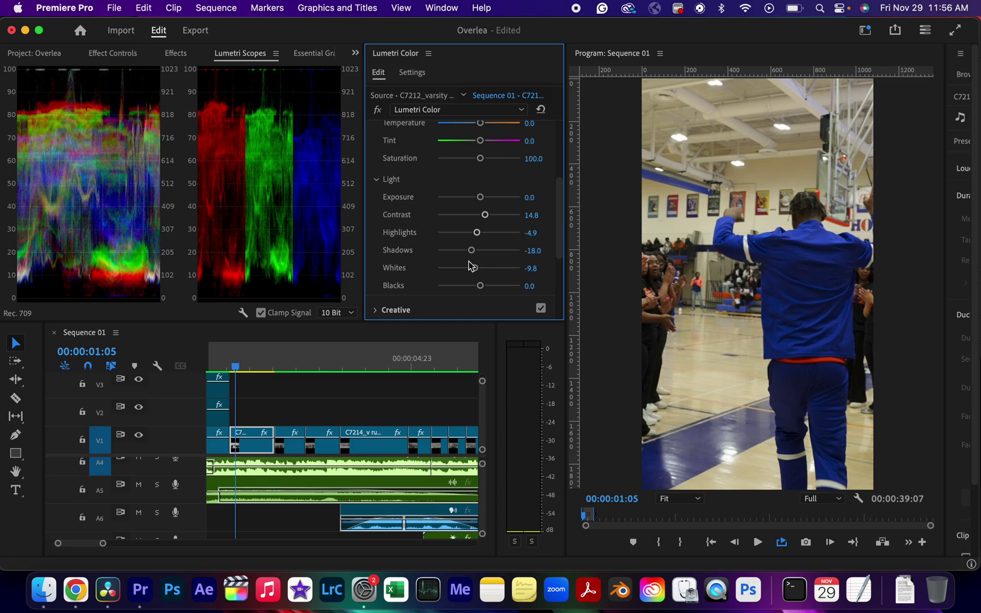
Compare the clip with and without the Lumetri Color effect.
click(377, 109)
click(376, 110)
click(376, 110)
click(377, 110)
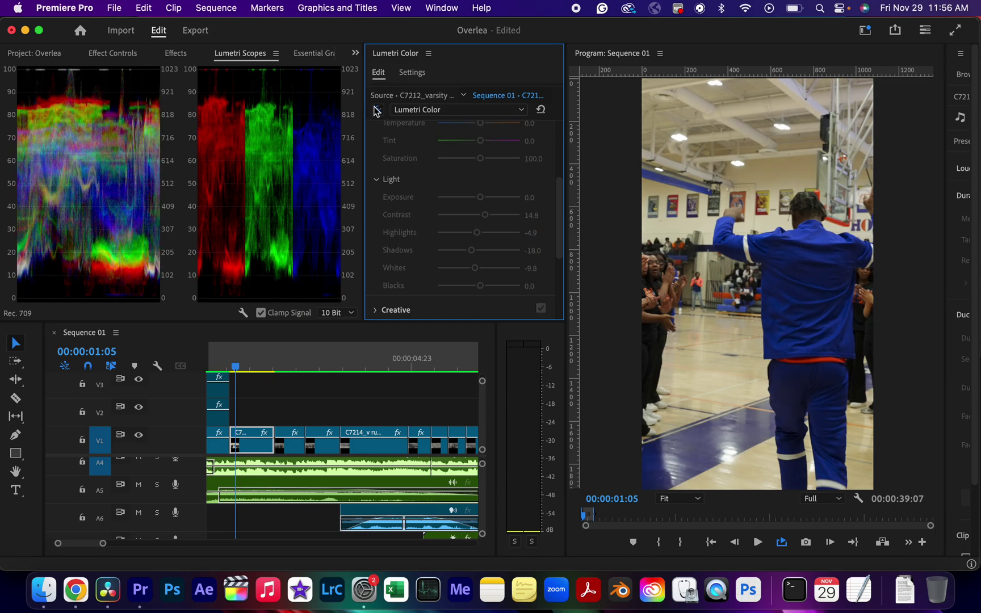
Adjust the clip's Color values to Saturation 124.6, Tint -3.3 and Temperature 8.2.
scroll(399, 218, up, 3)
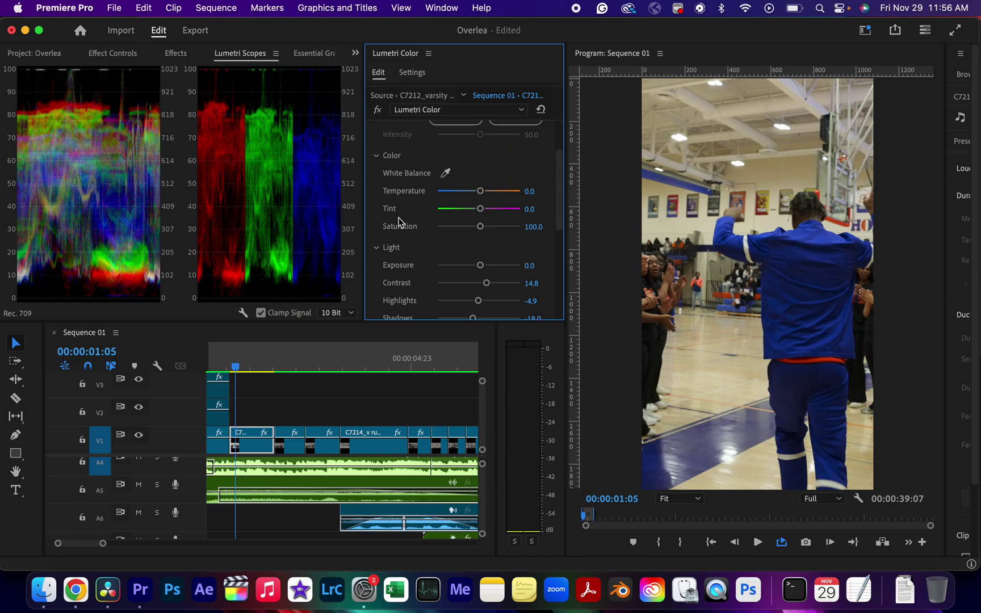
click(491, 226)
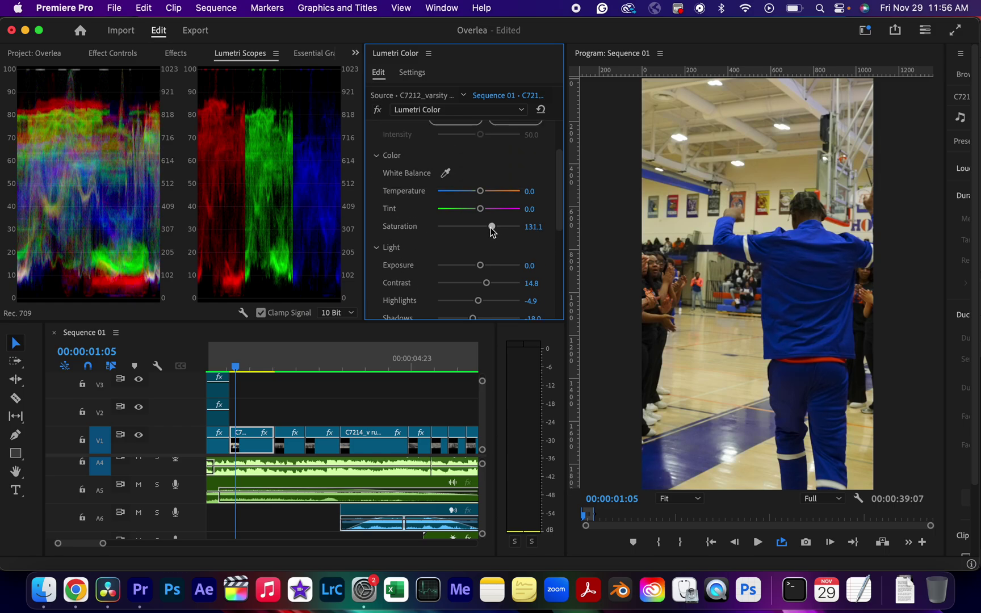
drag(491, 227, 490, 228)
drag(488, 229, 490, 233)
drag(480, 209, 482, 193)
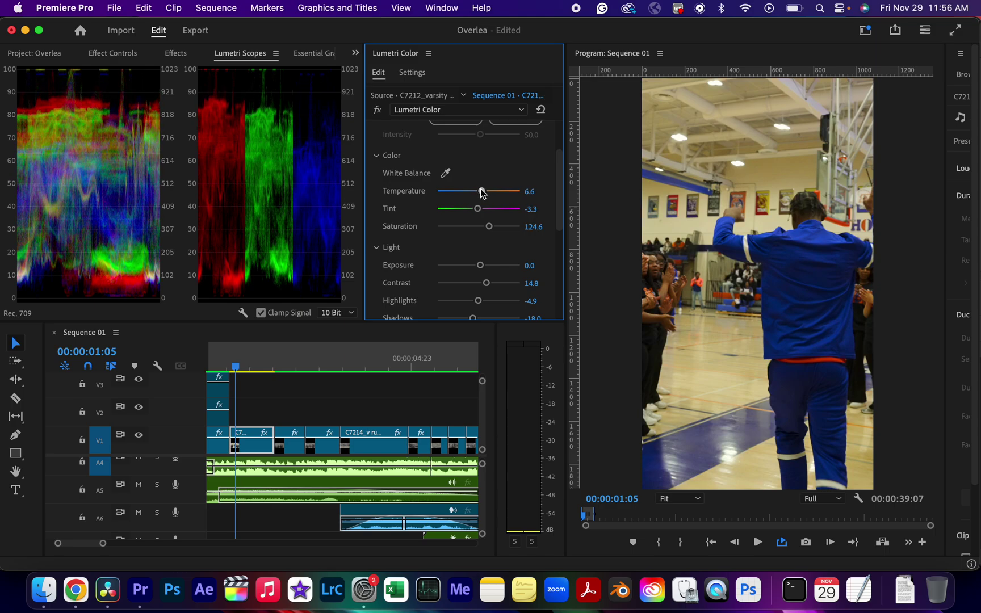
Play back the graded clip and check a frame of it at 00:00:01:08.
click(232, 366)
key(space)
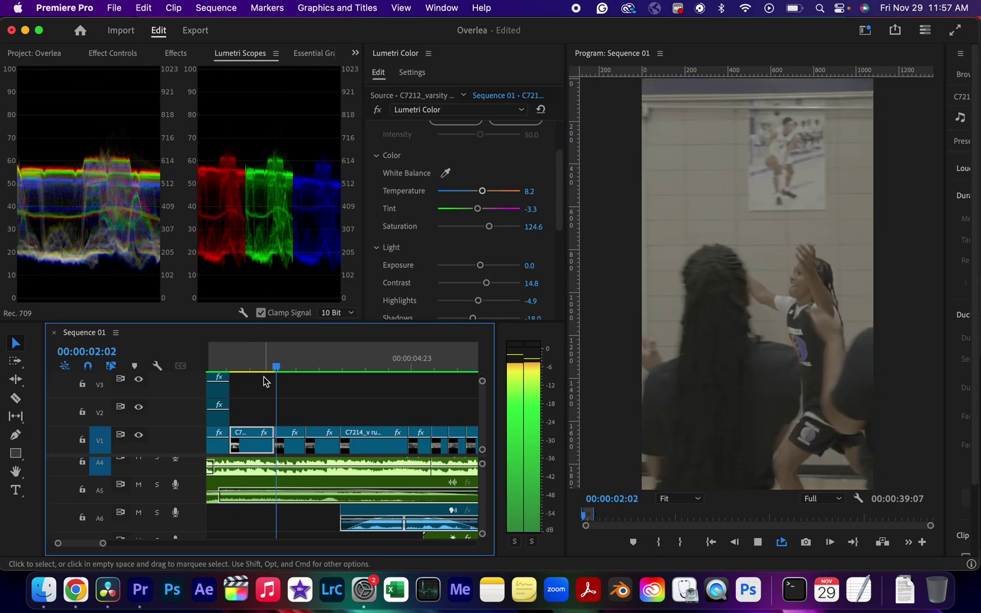
key(space)
click(241, 367)
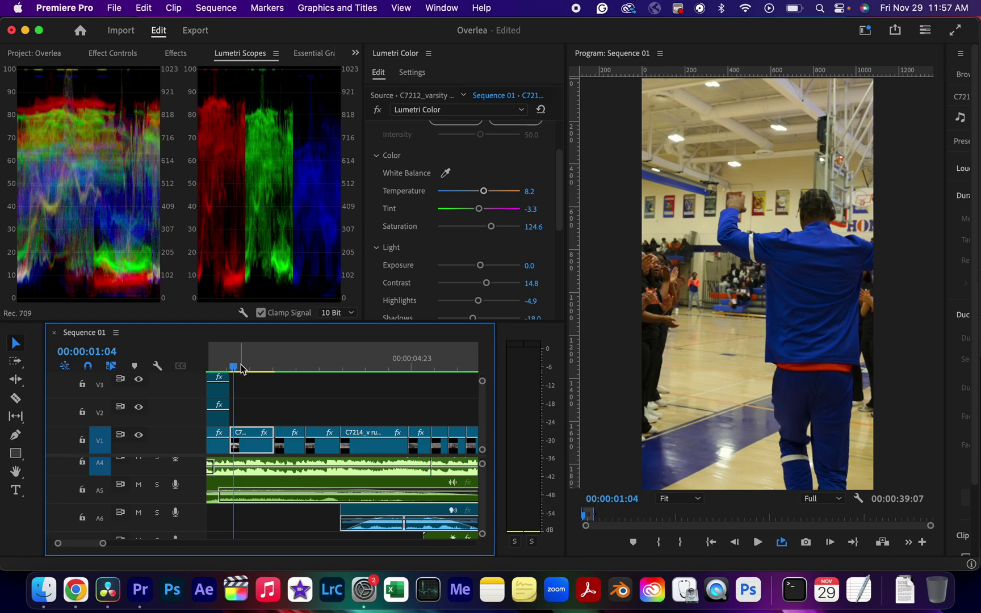
click(242, 368)
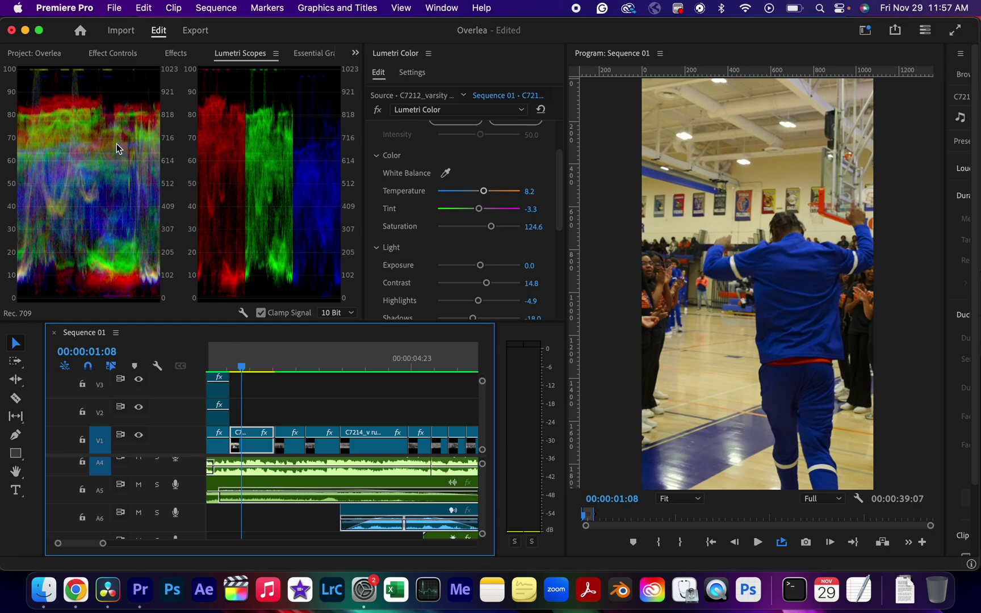
Extend the sequence's marked range past the last clip to a duration of about 00:01:21:04.
key(minus)
key(minus)
key(minus)
key(minus)
key(minus)
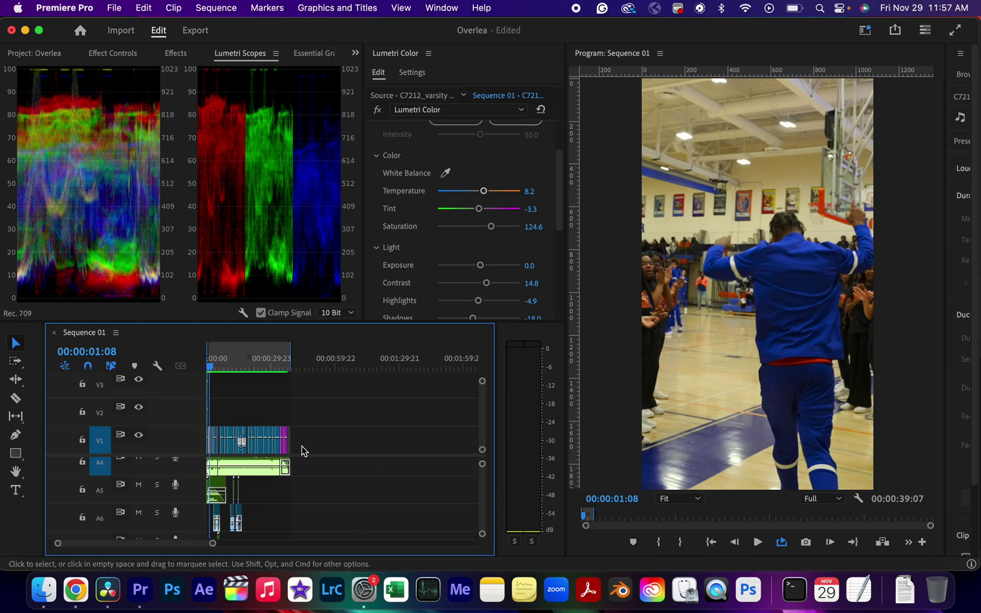
drag(290, 358, 379, 358)
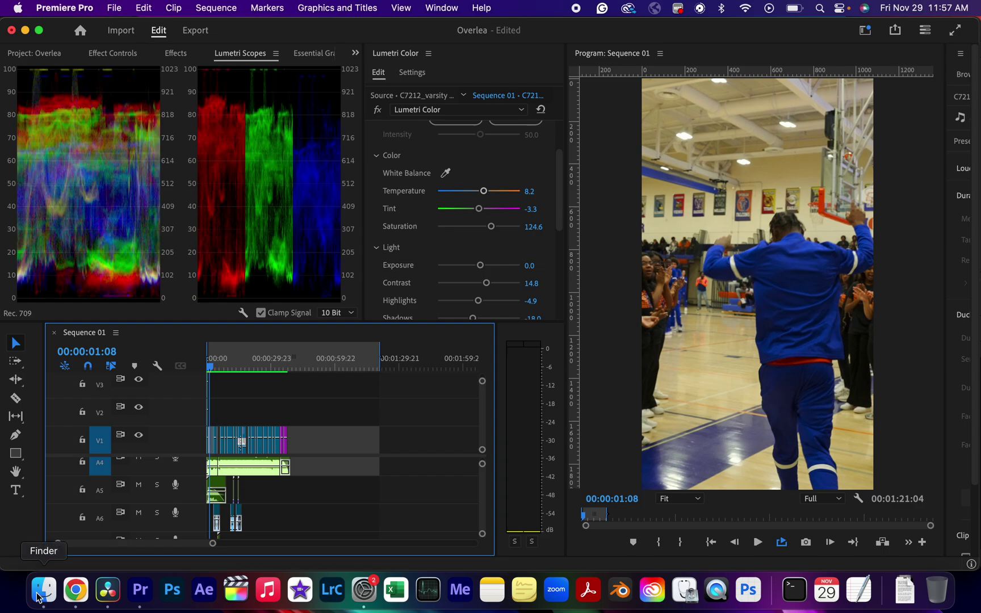
Switch to Finder and expand the vid subfolder of the Decatur easton folder on the External drive.
click(43, 590)
scroll(335, 225, up, 10)
scroll(335, 225, up, 15)
scroll(336, 225, up, 5)
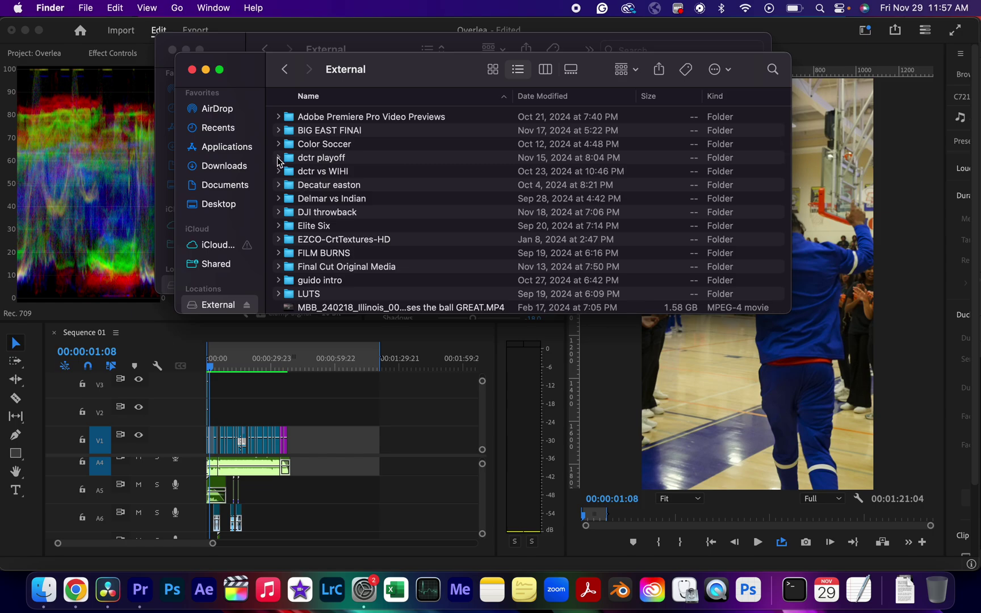
click(278, 184)
scroll(333, 245, down, 10)
scroll(334, 245, down, 20)
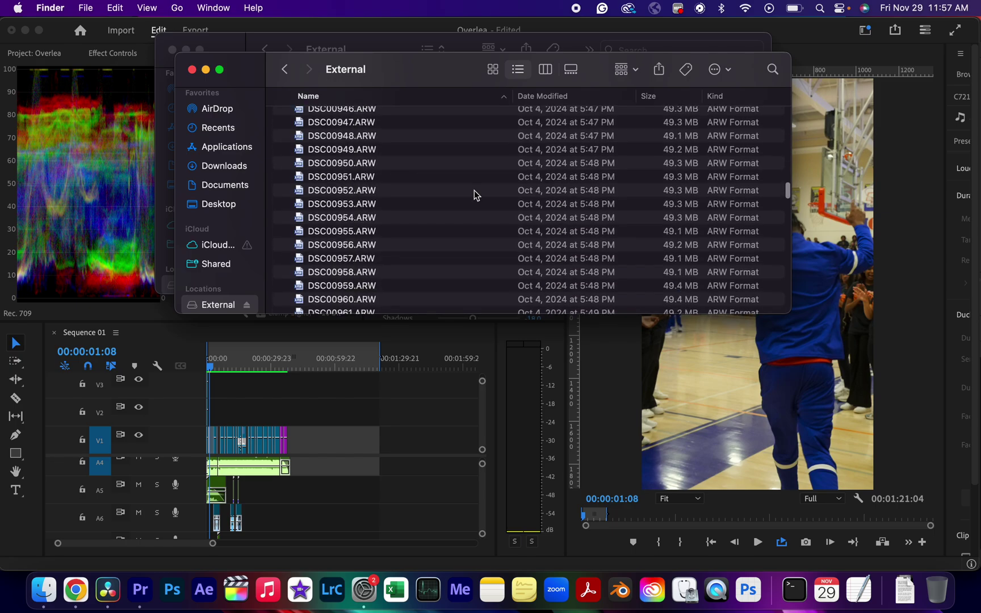
drag(788, 196, 785, 286)
scroll(785, 285, down, 10)
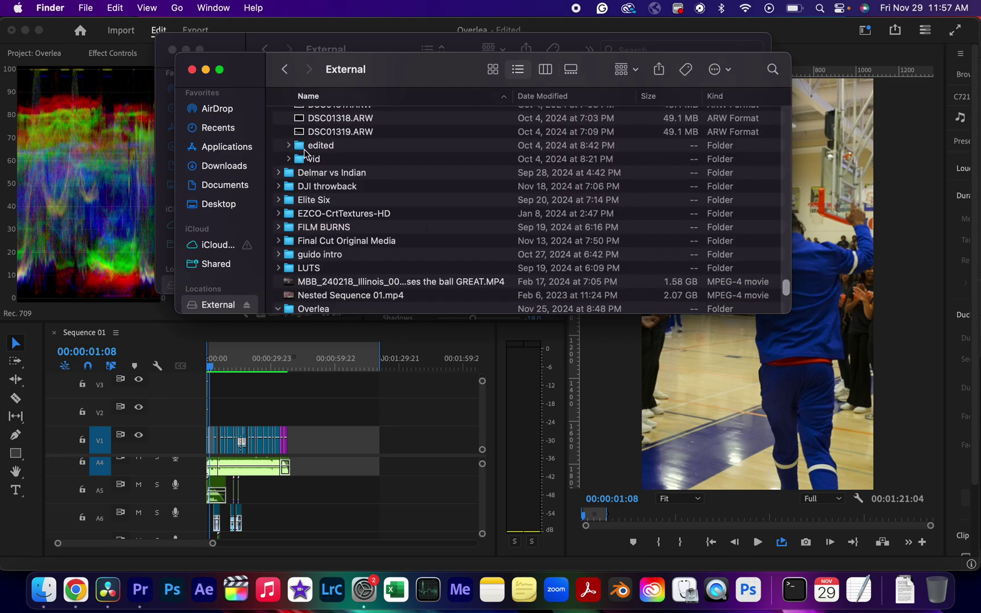
click(289, 159)
Preview the football footage C0011.MP4, skimming to about 11 seconds.
click(356, 181)
key(space)
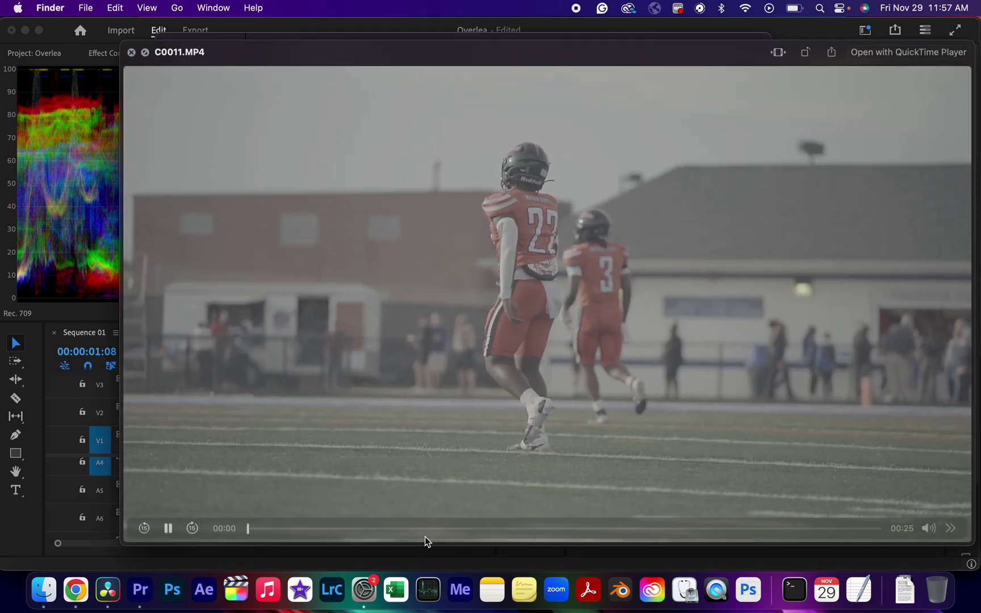
drag(425, 529, 536, 527)
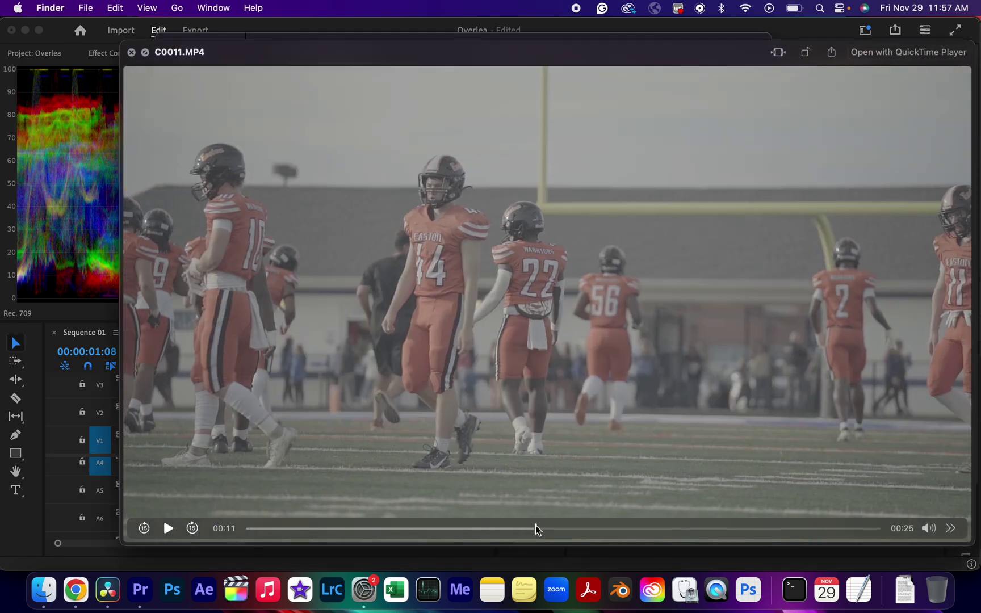
key(space)
Place C0011.MP4 on track V1 after the existing clips and set its Scale to 180.
drag(374, 171, 313, 448)
click(312, 358)
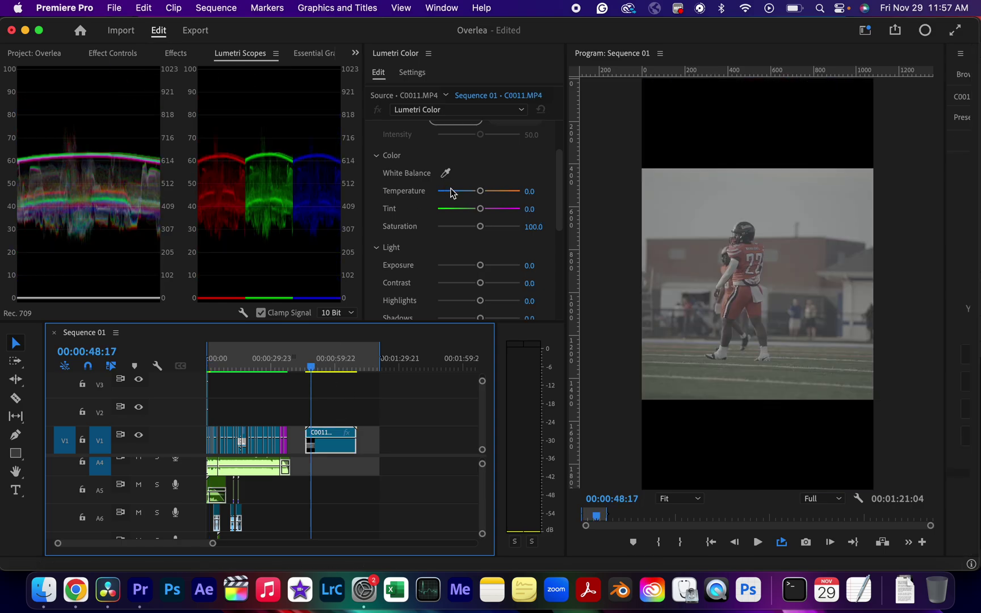
click(118, 54)
drag(149, 137, 193, 137)
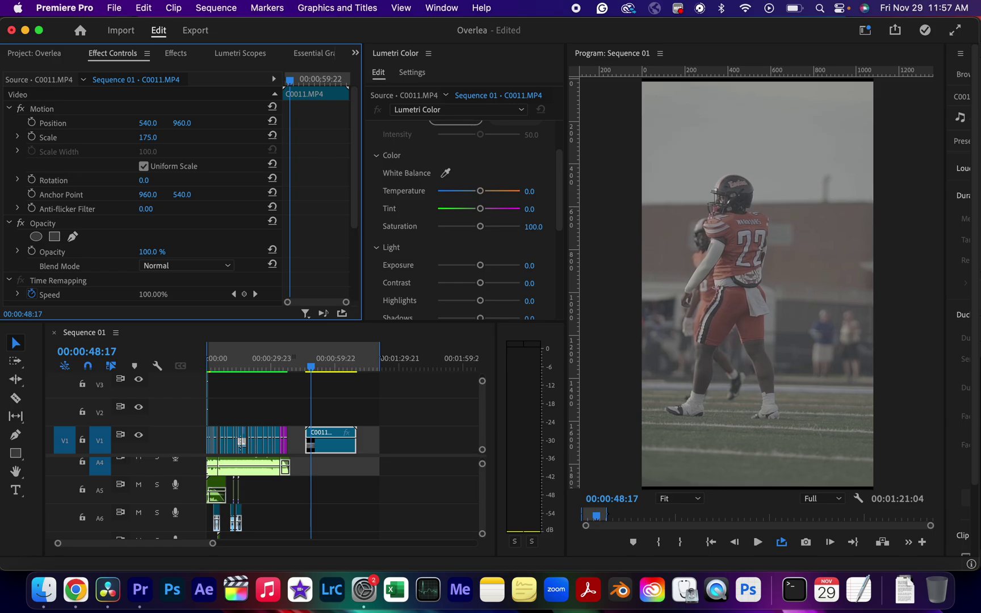
drag(154, 137, 158, 139)
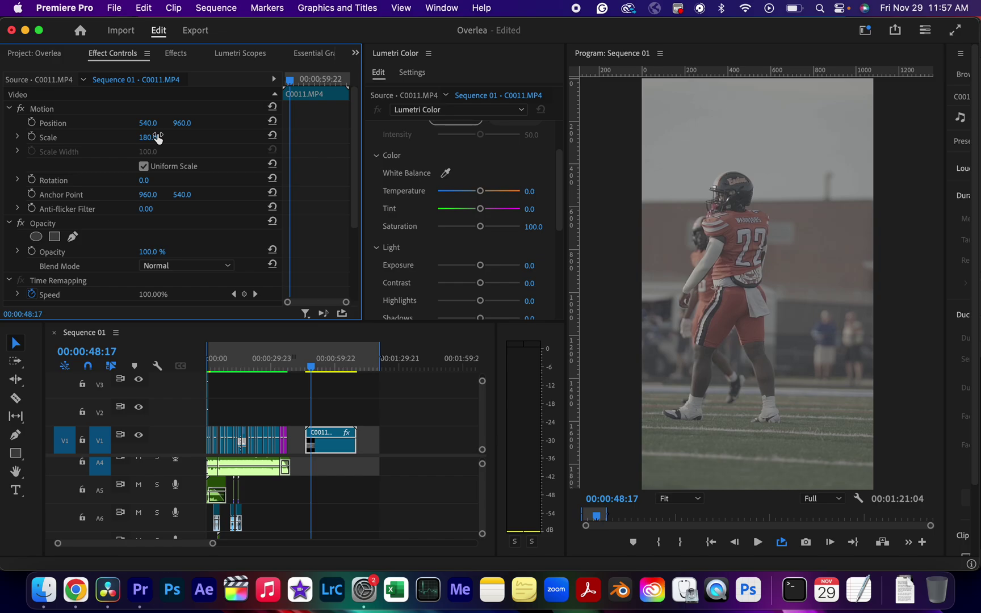
Override the media color space of C0011.MP4 with Sony S-Log3/S-Gamut3.Cine.
click(413, 73)
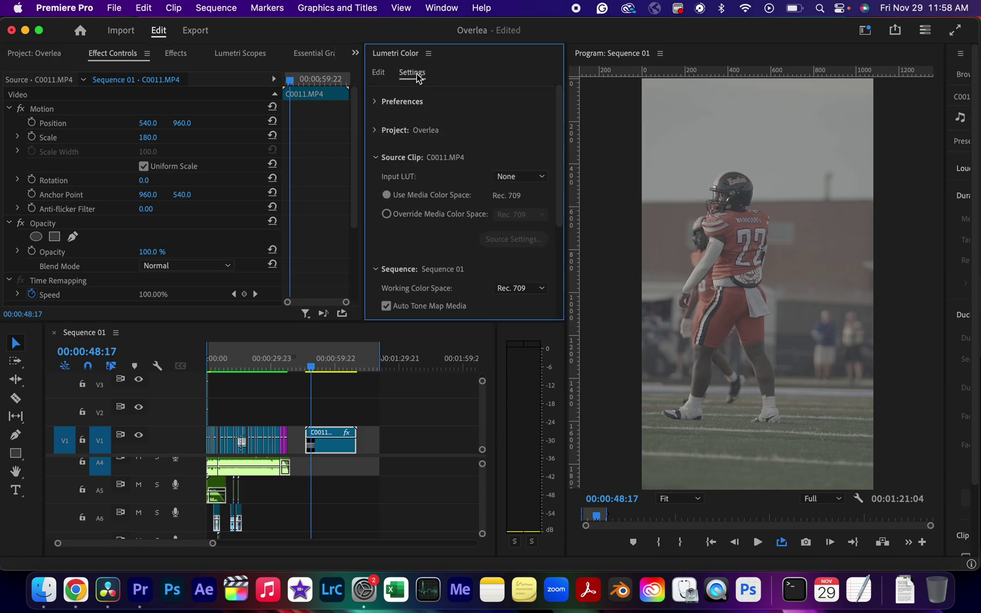
click(432, 214)
click(520, 214)
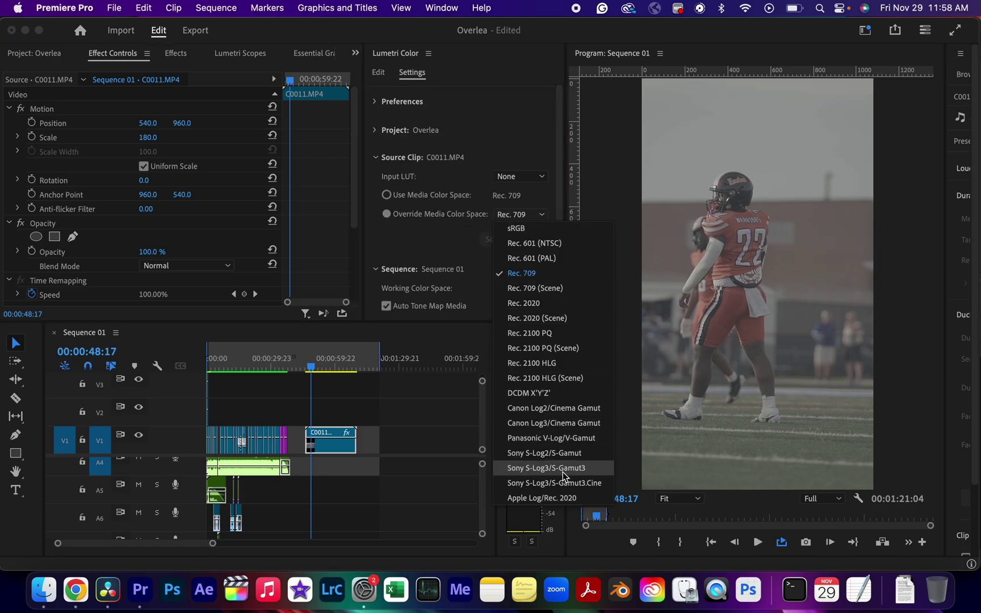
click(554, 483)
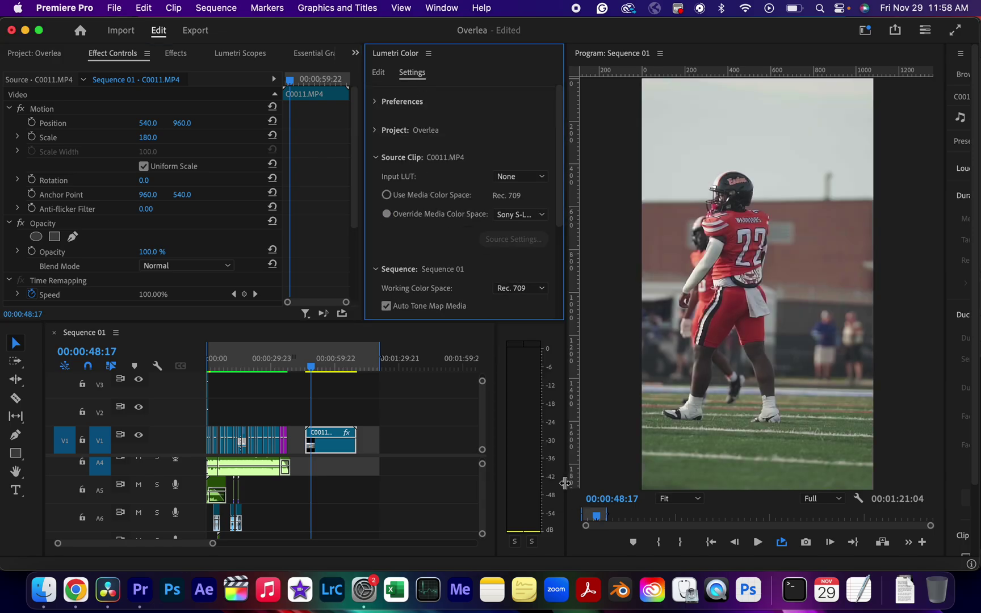
Try Sony S-Log2/S-Gamut as the override color space for the clip, ending on Sony S-Log3/S-Gamut3.
click(528, 214)
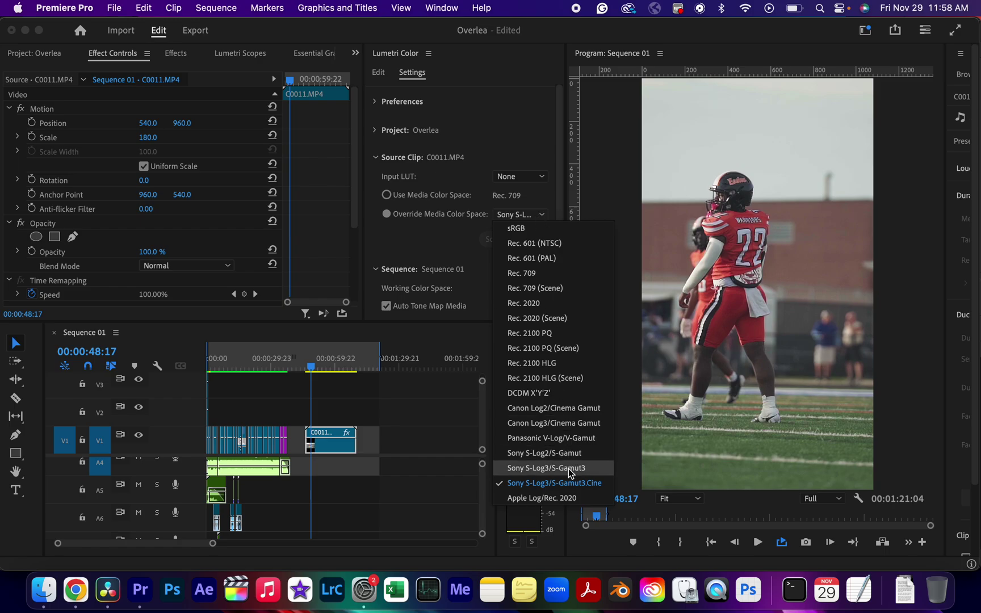
click(567, 453)
click(527, 215)
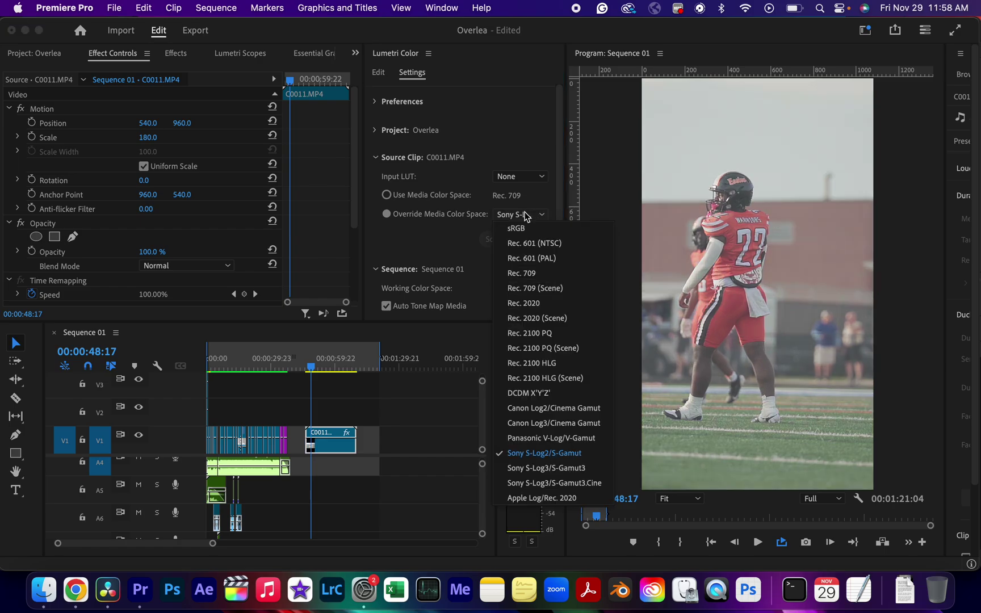
click(559, 471)
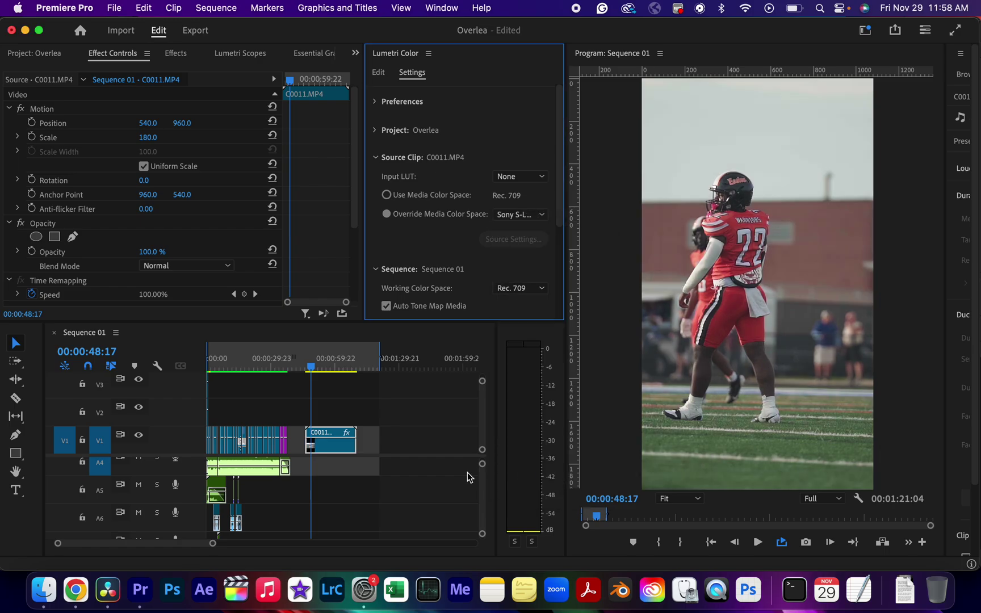
Move to 00:00:55:02 in the football clip and show its Lumetri Scopes alongside the Basic Correction controls.
click(326, 368)
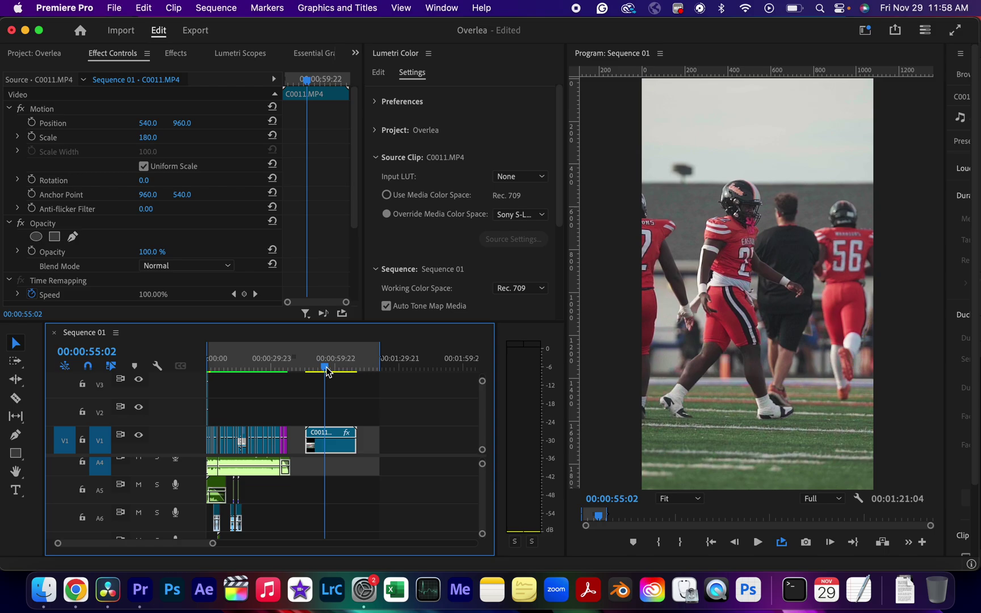
click(379, 74)
scroll(434, 164, down, 3)
click(231, 53)
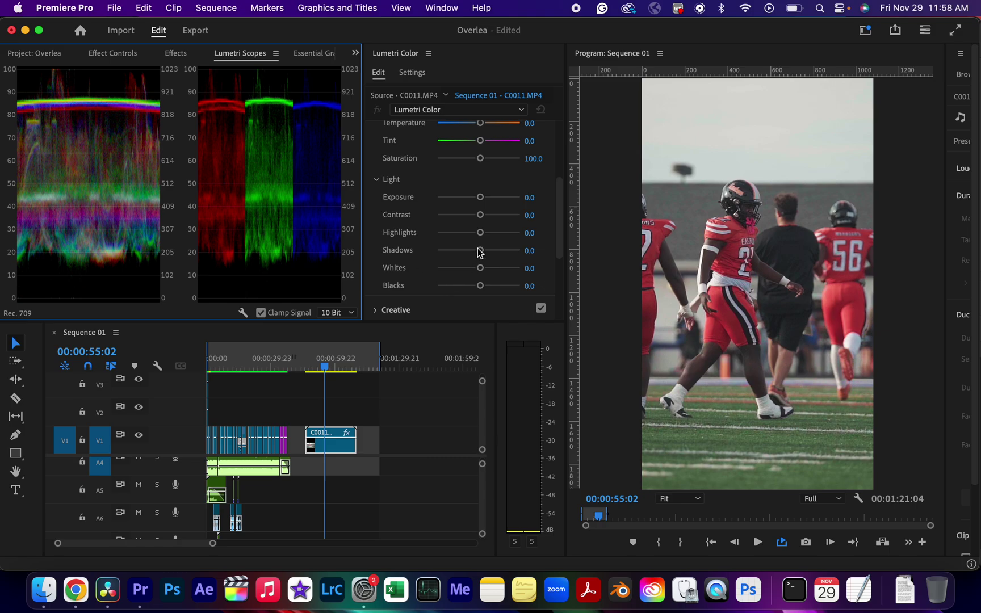
Set Highlights to -27.9, Whites to -19.7, Shadows to -36.1, Blacks to -8.2, Contrast to -13.1, Saturation to 119.7, Temperature to 13.1 and Tint to -9.8.
drag(480, 233, 469, 268)
drag(470, 269, 471, 268)
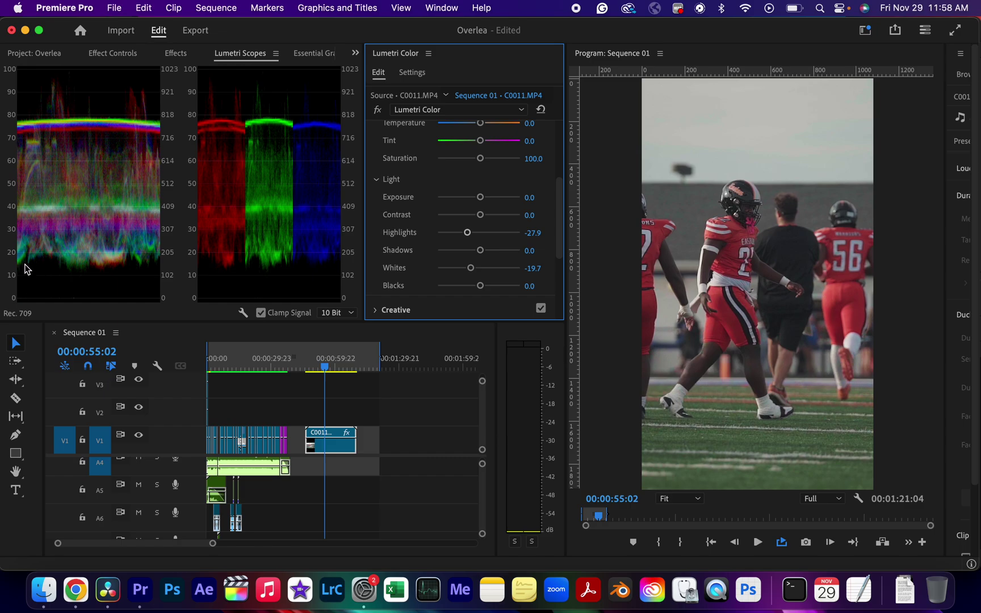
drag(480, 250, 475, 286)
mouse_move(480, 216)
mouse_down()
mouse_move(465, 216)
mouse_move(488, 230)
mouse_up()
scroll(504, 197, up, 3)
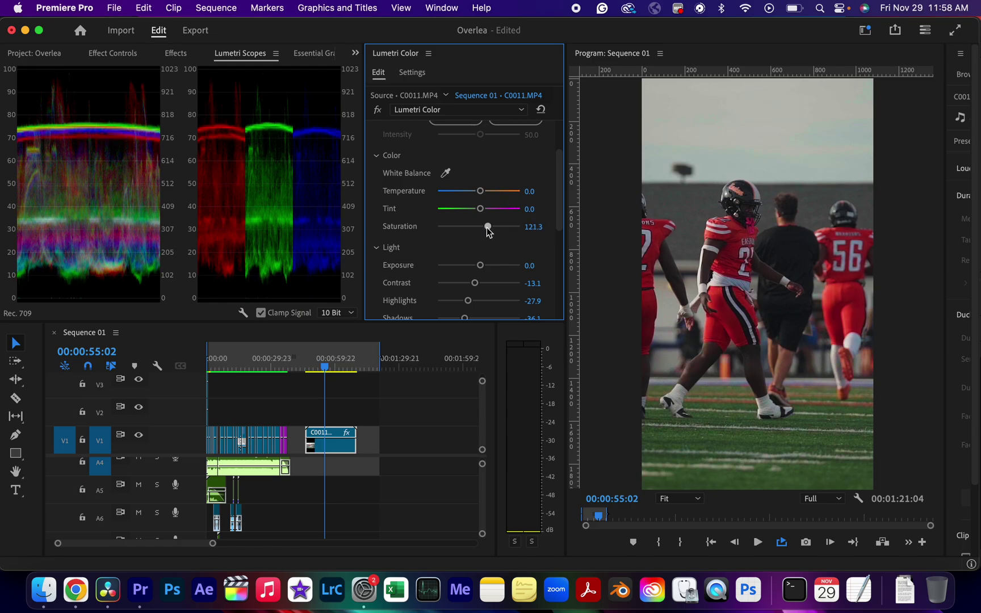
drag(481, 209, 486, 194)
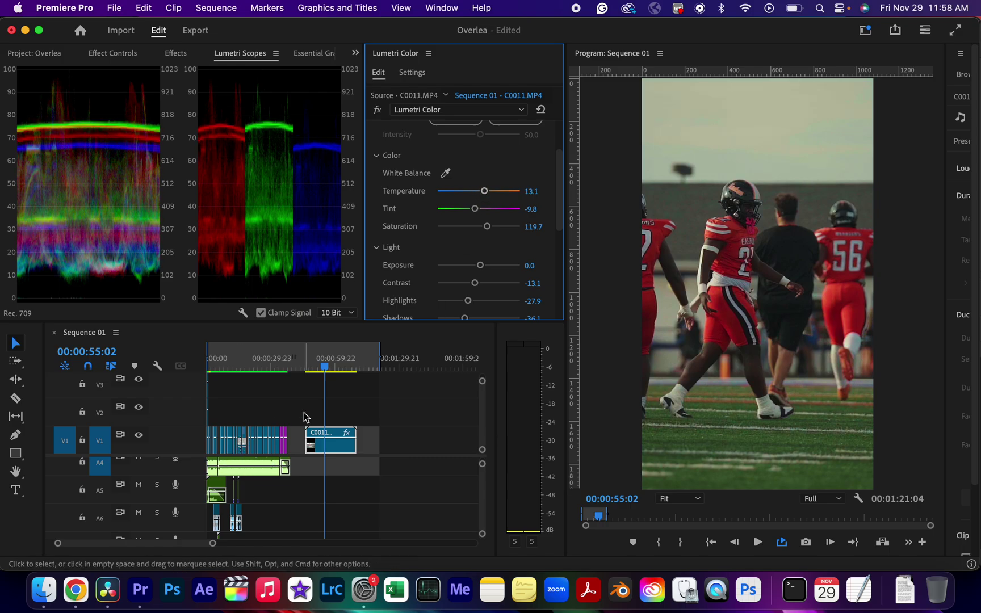
Play C0011.MP4 from its start and compare the picture with the Lumetri grade bypassed and enabled.
scroll(326, 409, up, 2)
click(296, 369)
key(space)
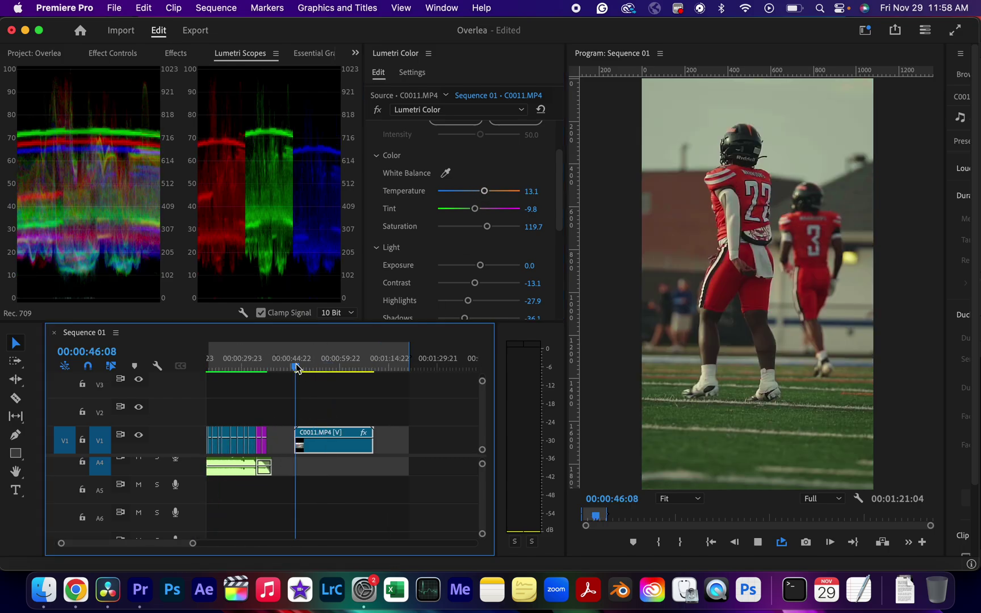
click(378, 110)
click(378, 110)
click(379, 110)
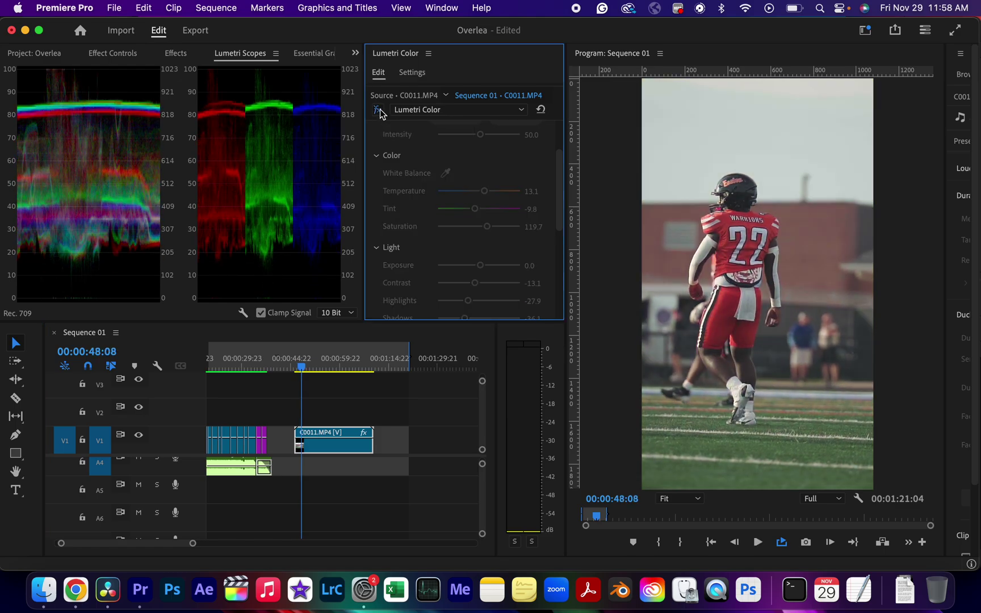
click(378, 111)
Review the clip's Color and Light settings and compare the grade against the bypassed image once more.
scroll(395, 209, down, 4)
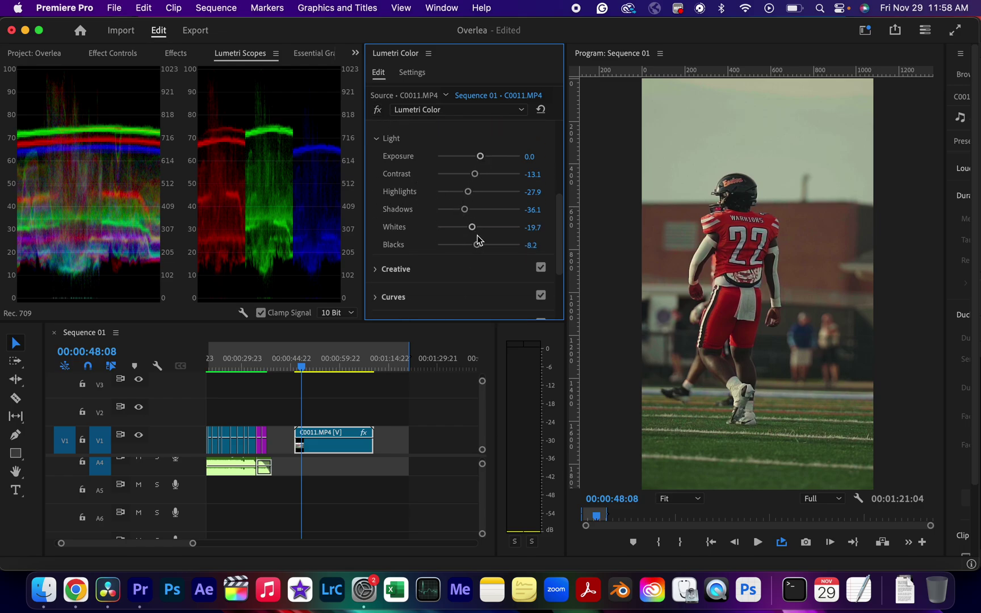
scroll(475, 235, up, 2)
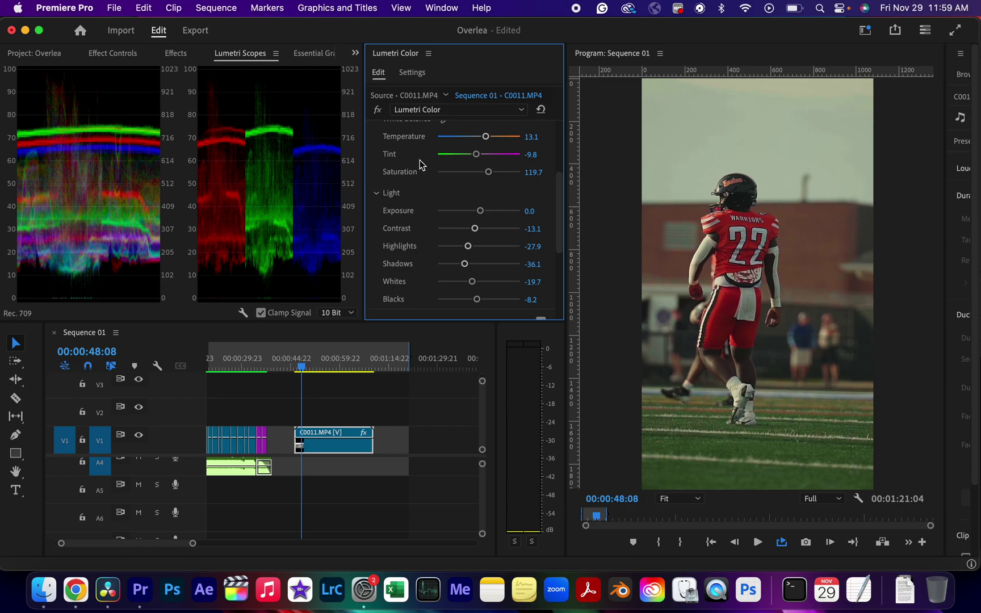
click(376, 113)
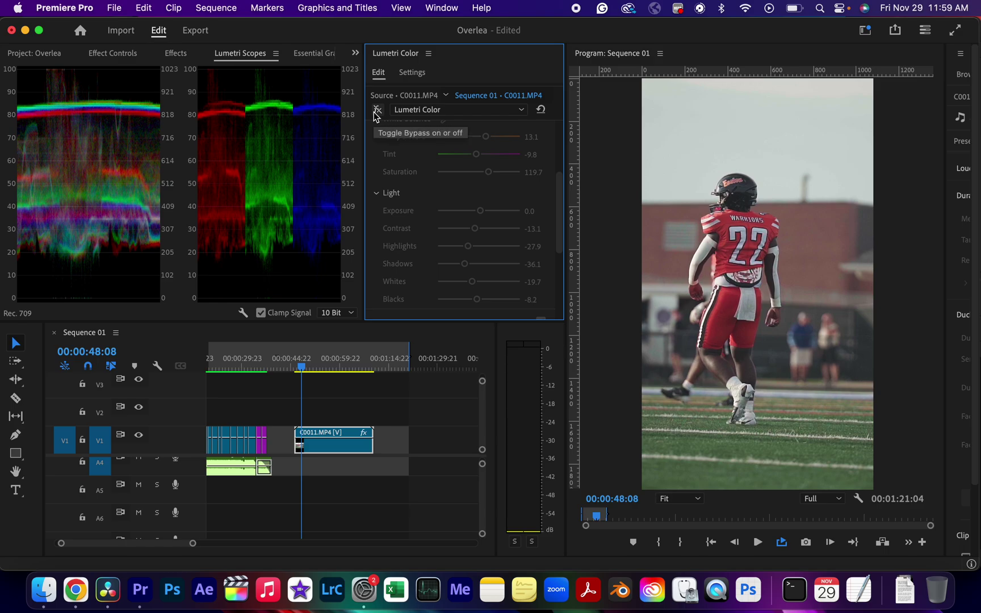
click(377, 113)
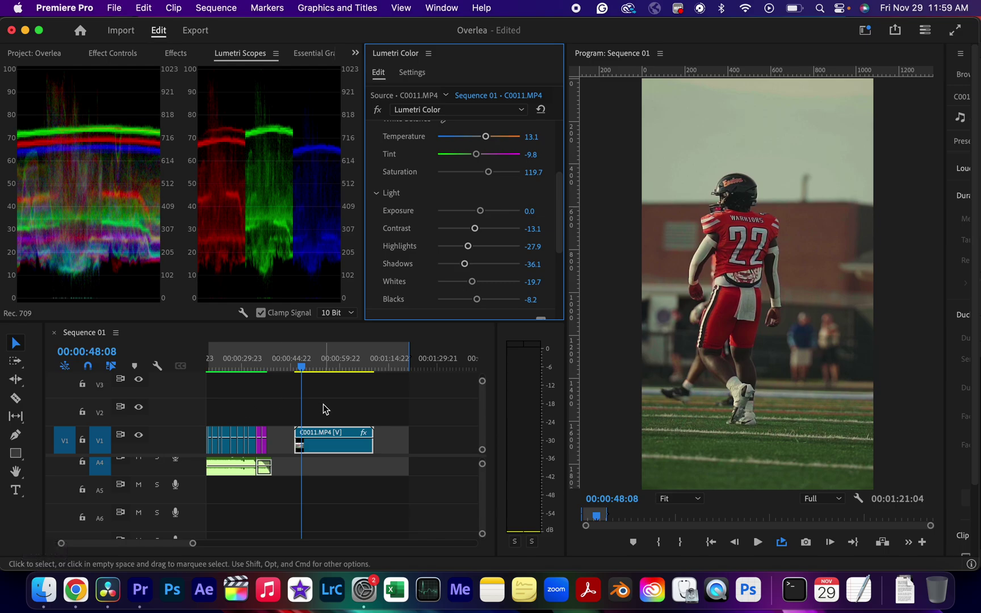
Widen the Lumetri Color area to show the full color space name and return C0011.MP4 to its own media color space.
click(421, 80)
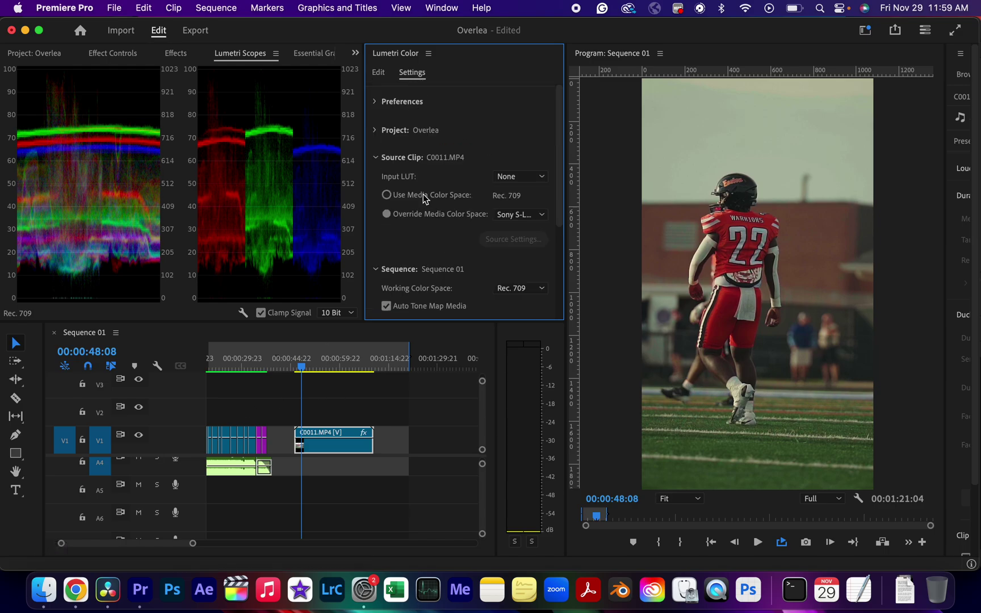
drag(566, 214, 630, 215)
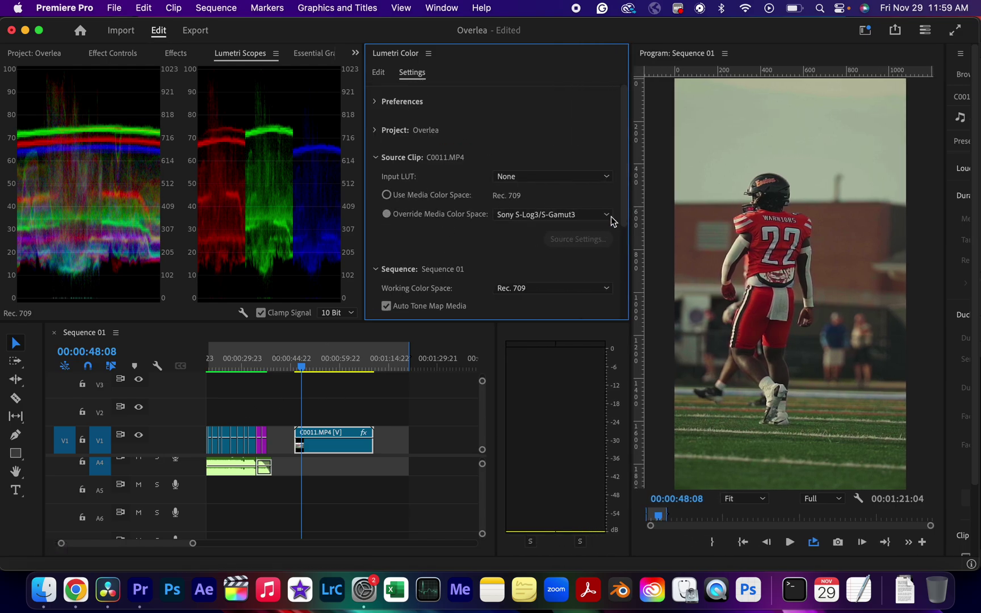
click(427, 199)
Reset the Contrast, Highlights, Shadows, Whites and Blacks sliders, and reset the remaining Basic Correction of C0011.MP4.
click(382, 75)
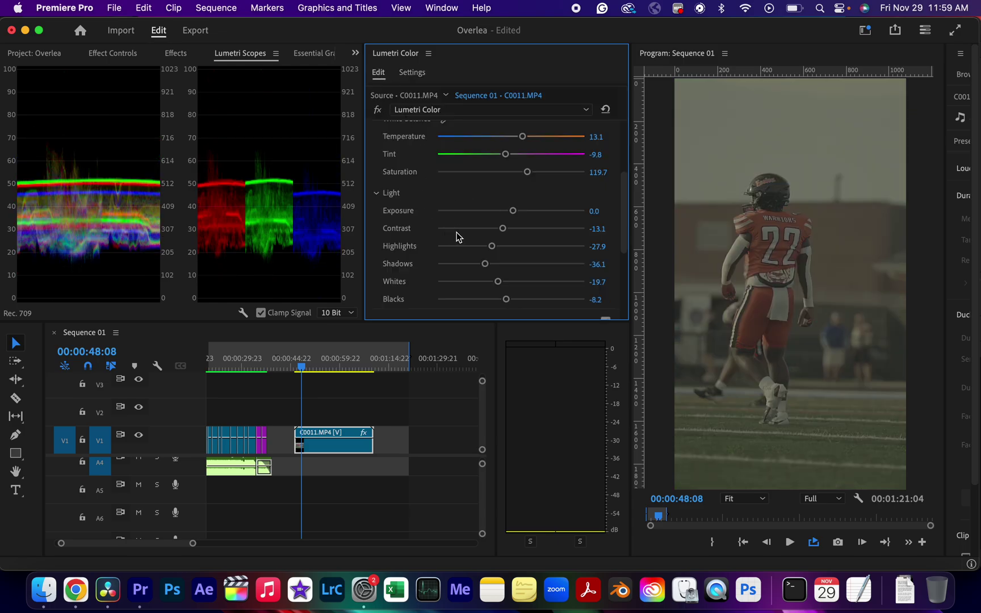
double_click(503, 228)
drag(491, 246, 496, 247)
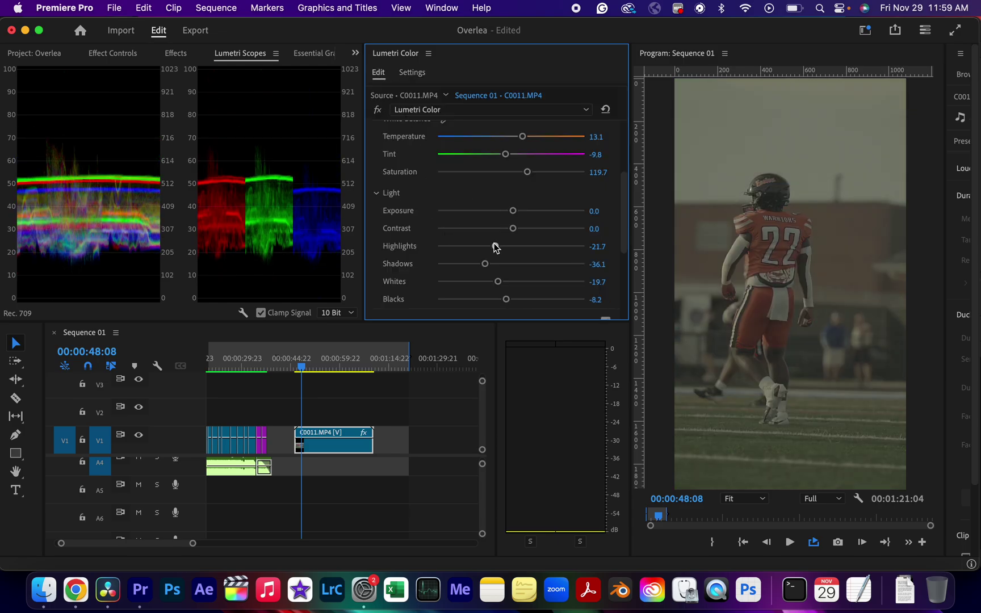
double_click(495, 245)
double_click(486, 264)
double_click(496, 283)
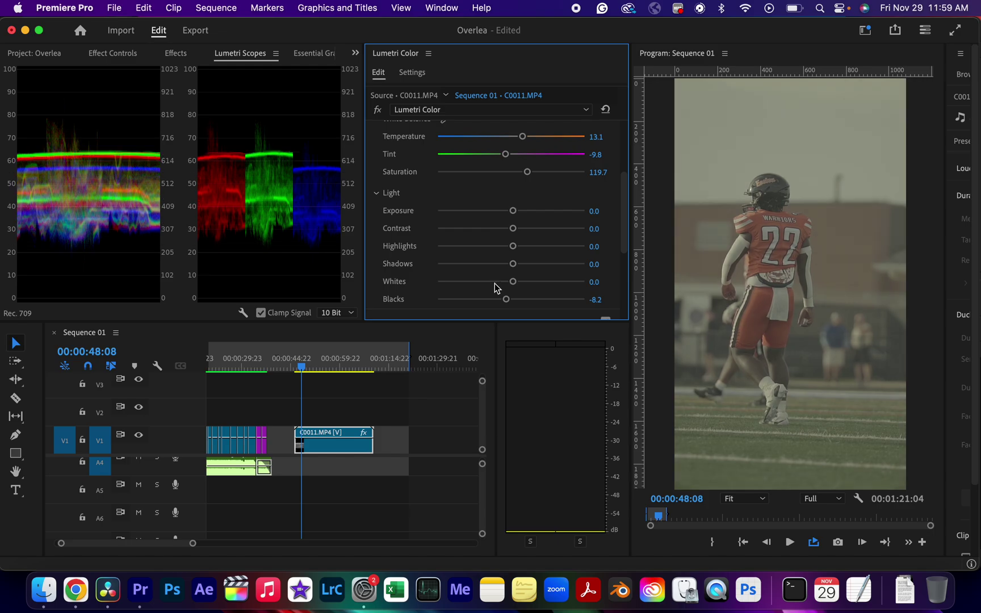
double_click(506, 299)
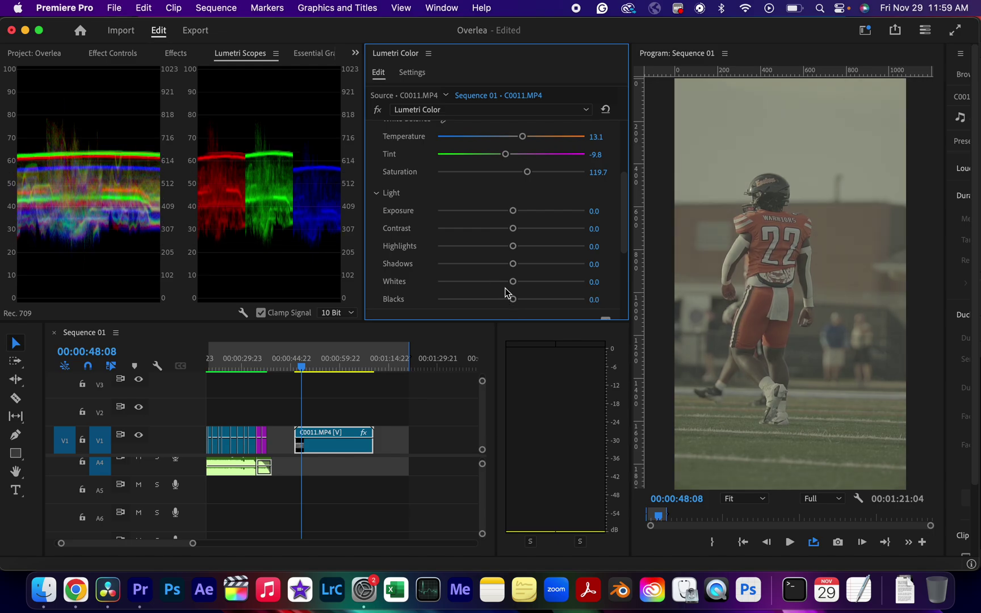
scroll(477, 235, up, 4)
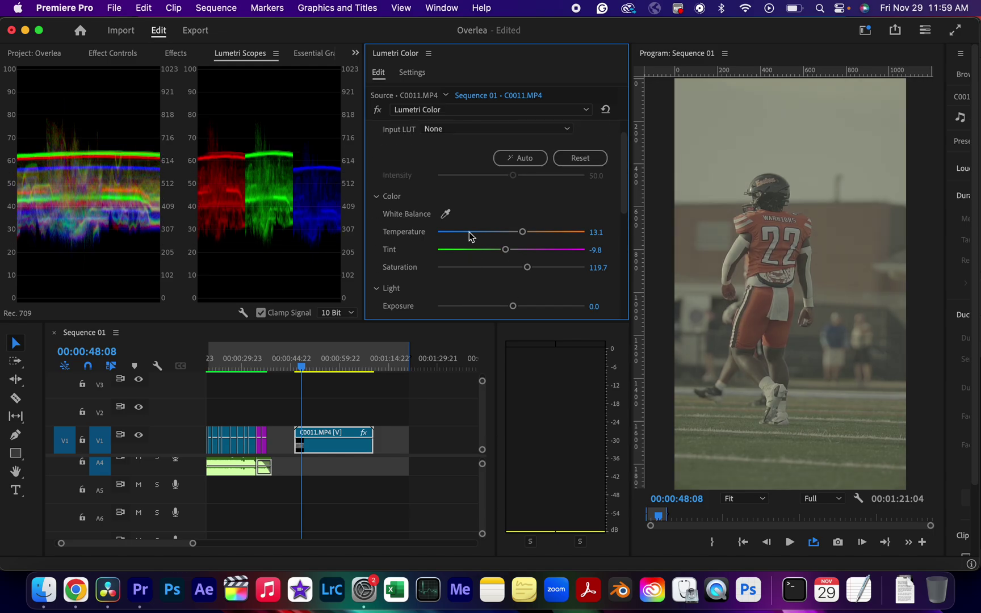
click(579, 158)
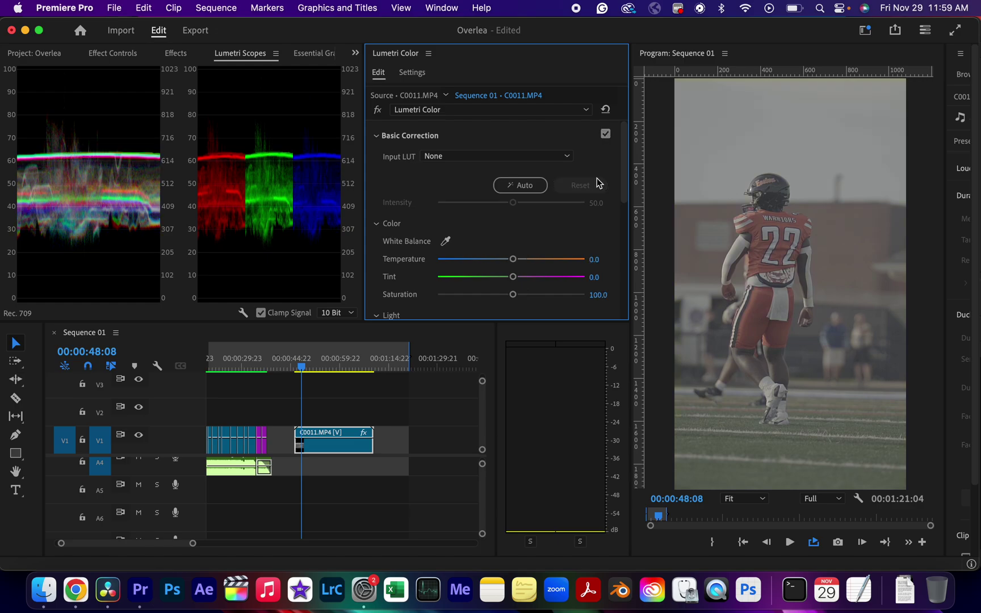
scroll(596, 182, down, 4)
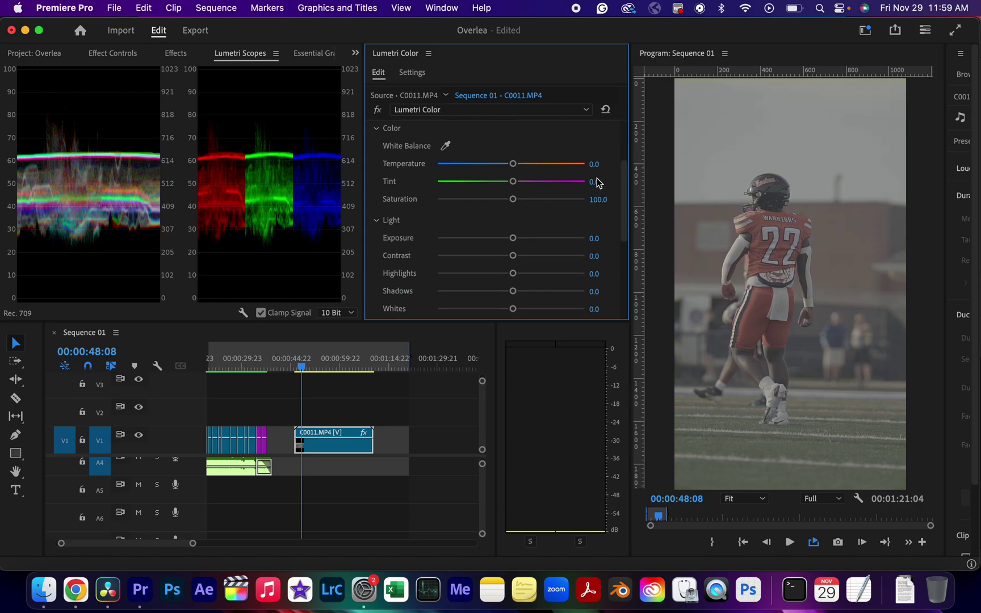
Inspect the ungraded dance clip at 00:00:31:22 and DJ pan clip at 00:00:06:01, viewing the sequence's opening in closer detail.
click(248, 366)
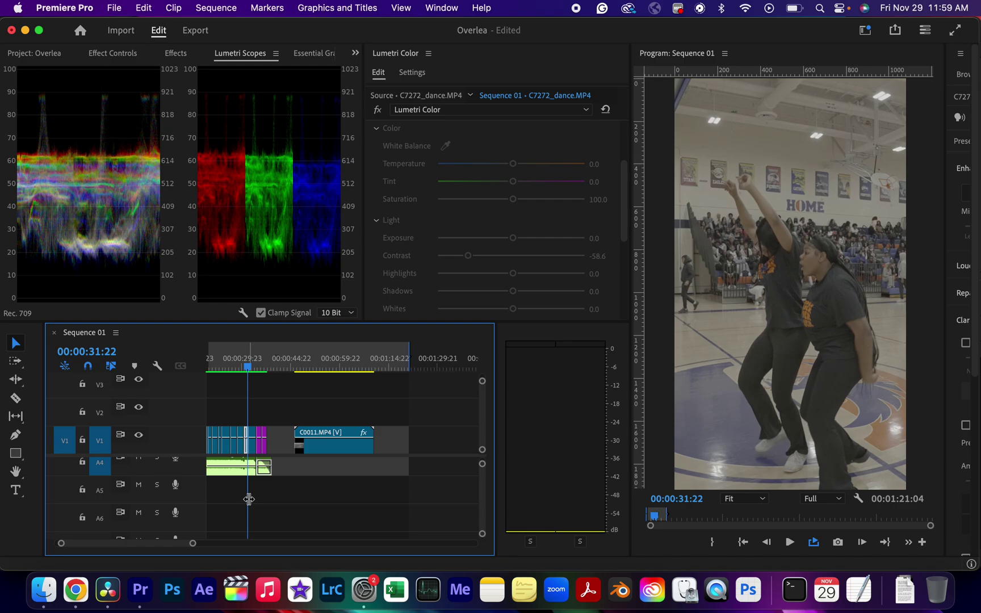
scroll(284, 478, left, 3)
scroll(286, 475, up, 3)
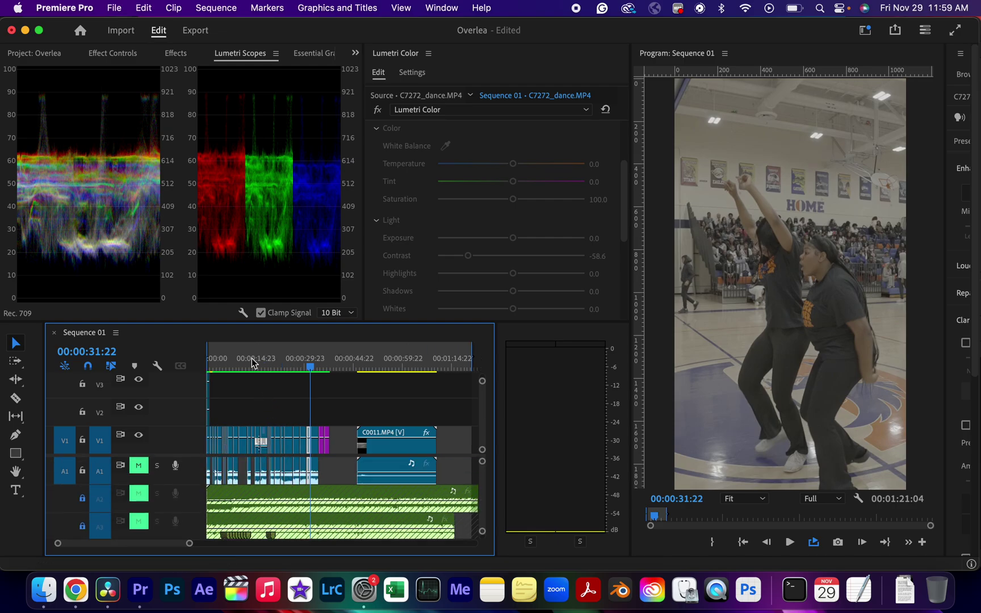
click(228, 365)
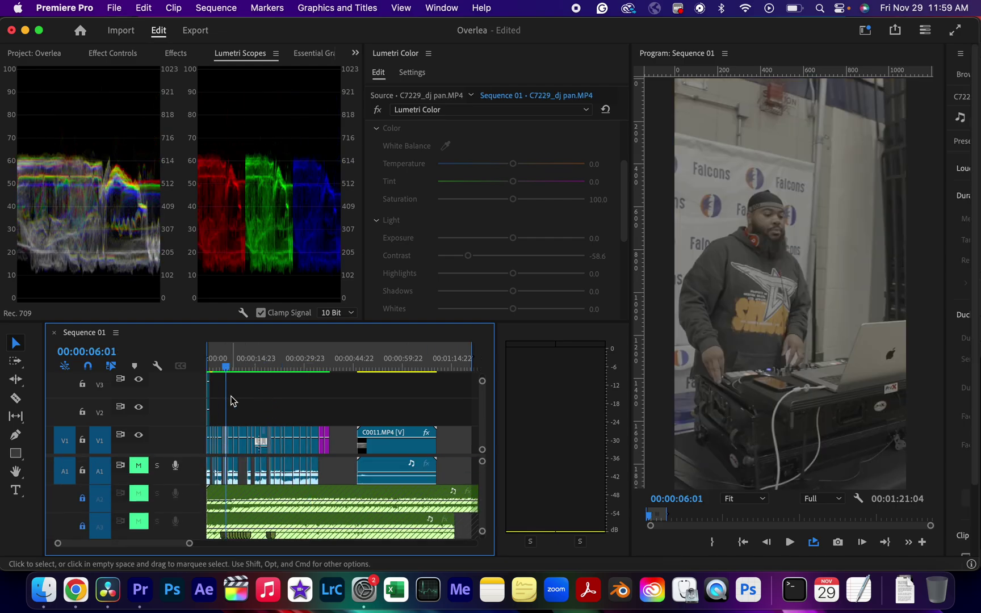
key(=)
key(=)
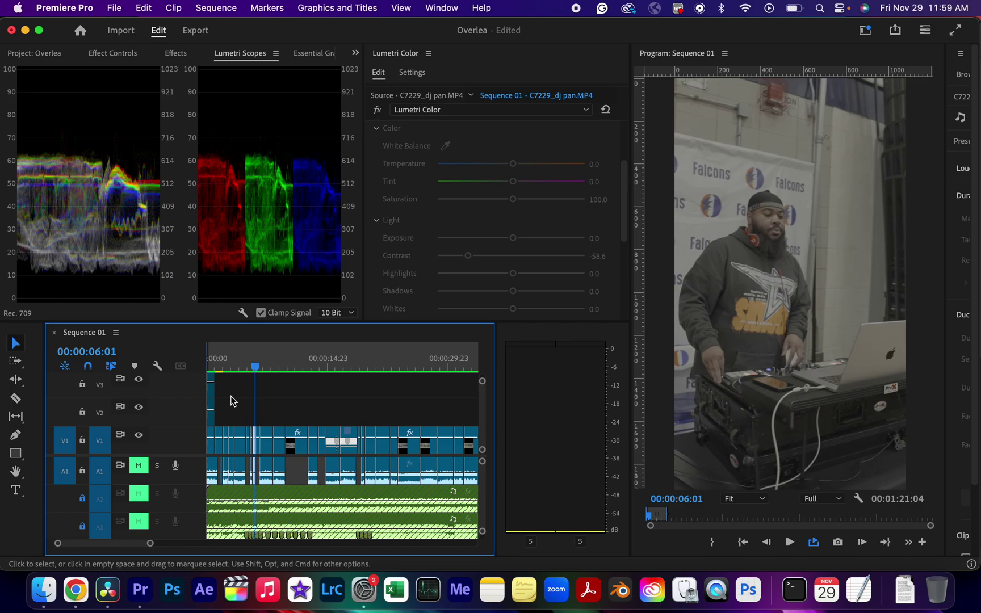
key(=)
key(=)
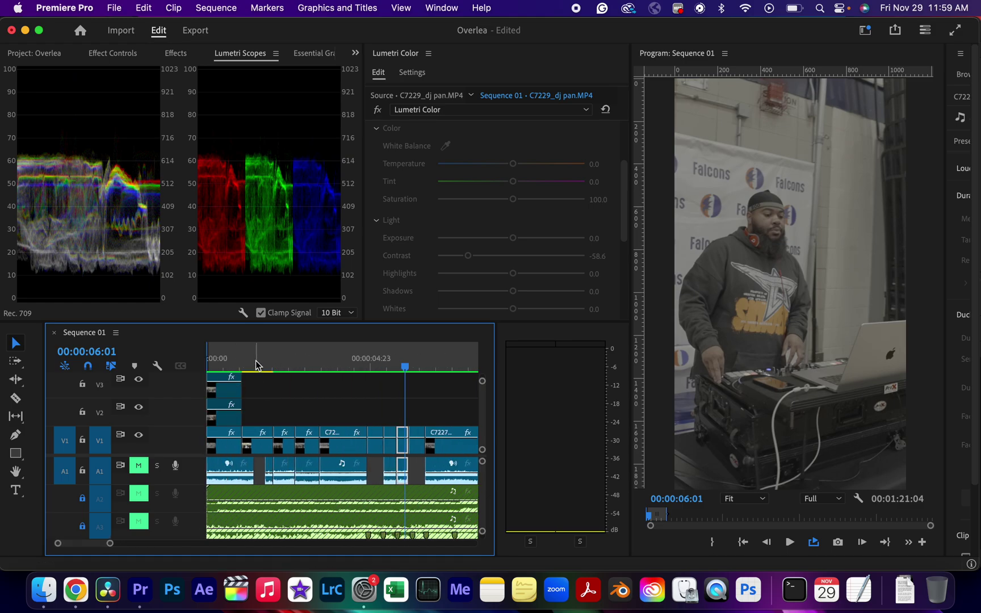
Skim the ungraded basketball clips on V1 from 00:00:02:13 to 00:00:05:13 and view a wider stretch of the sequence.
click(291, 365)
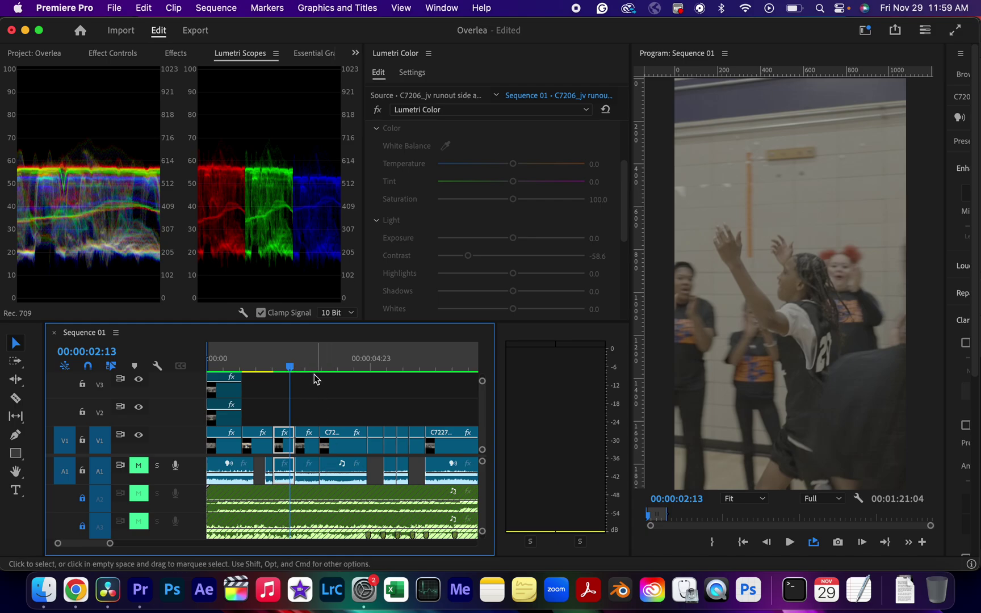
click(309, 365)
click(333, 365)
drag(368, 364, 389, 367)
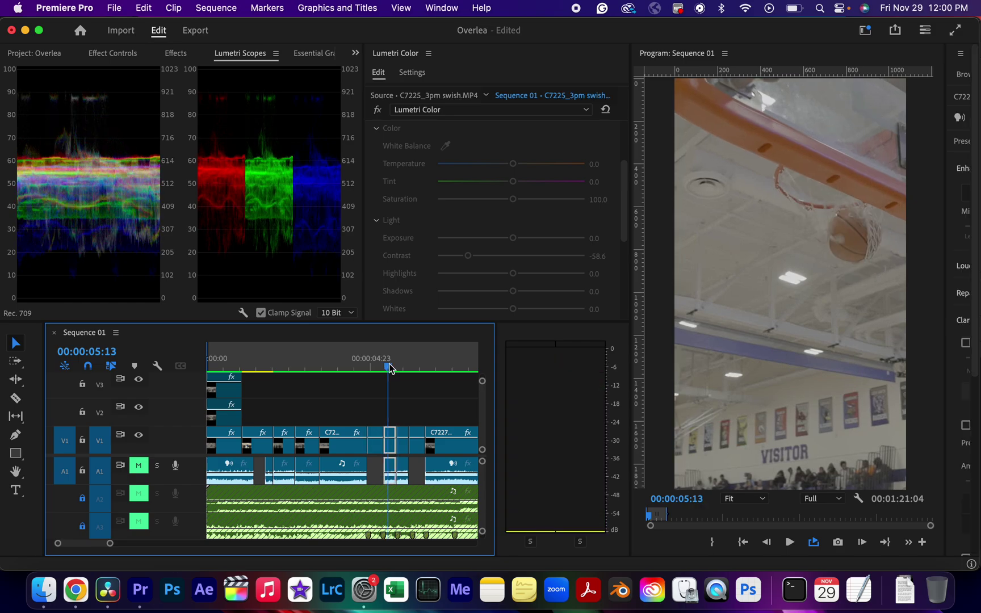
key(minus)
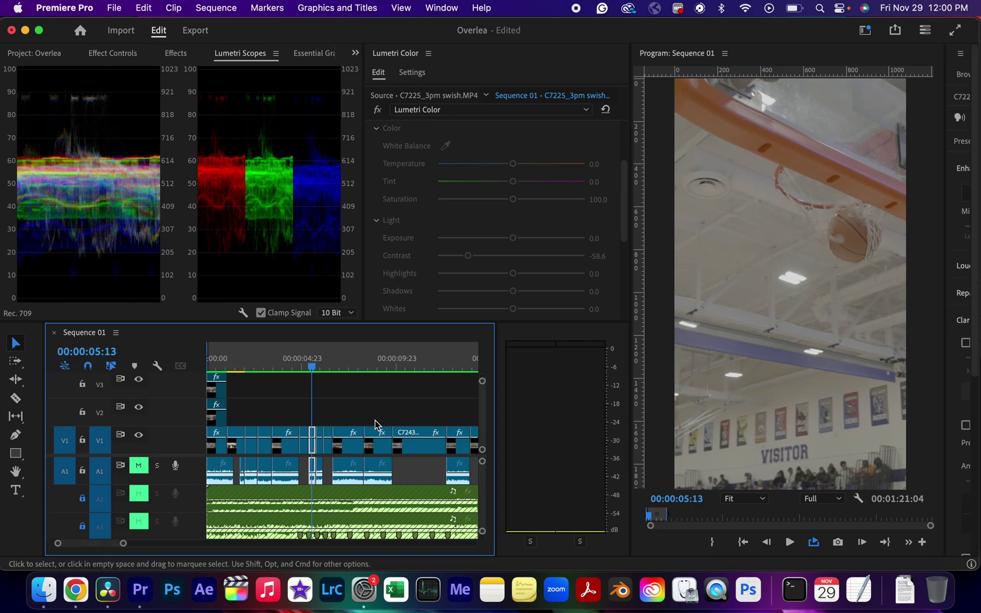
key(minus)
key(minus)
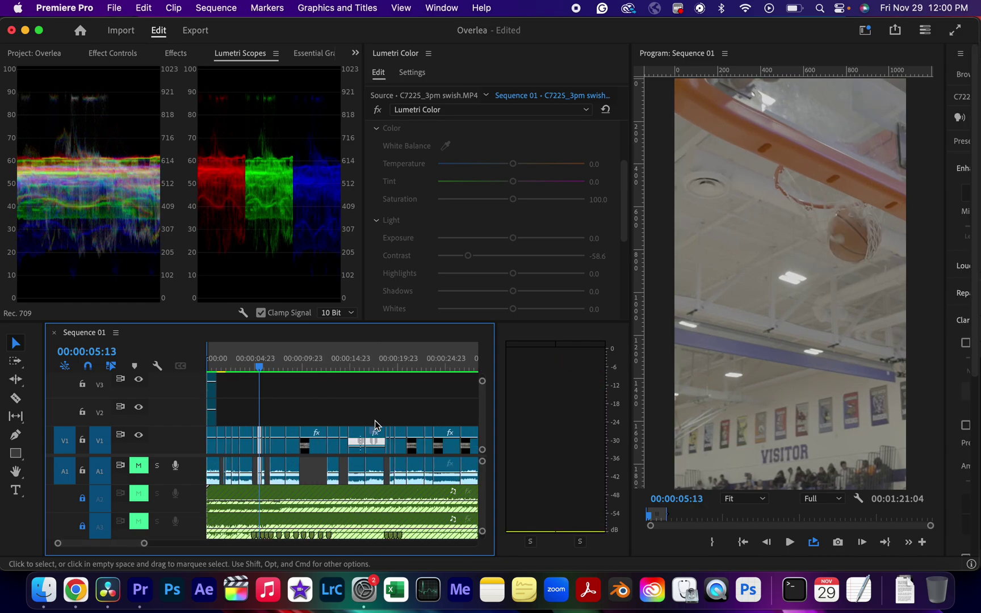
key(minus)
key(equal)
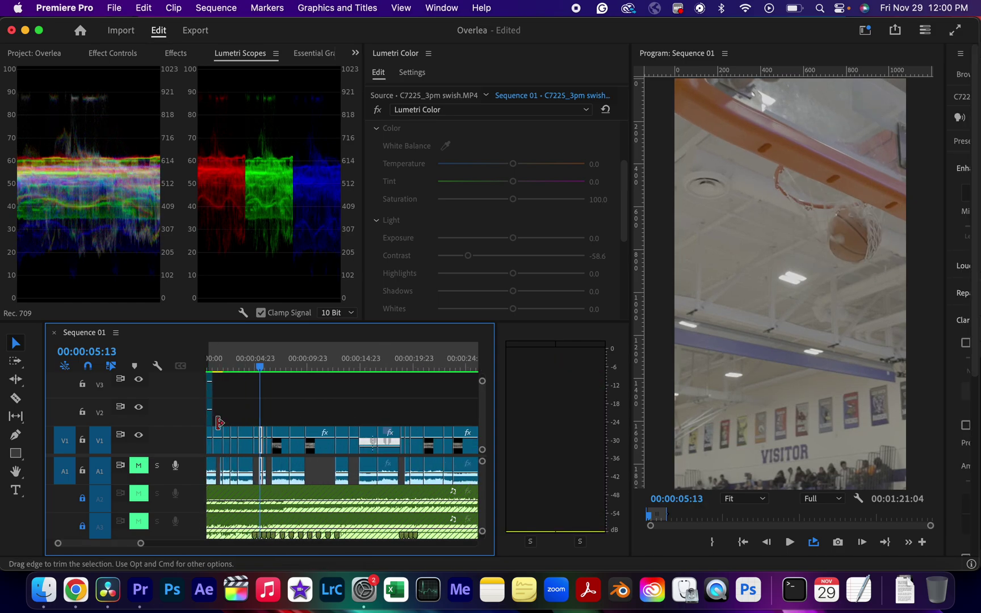